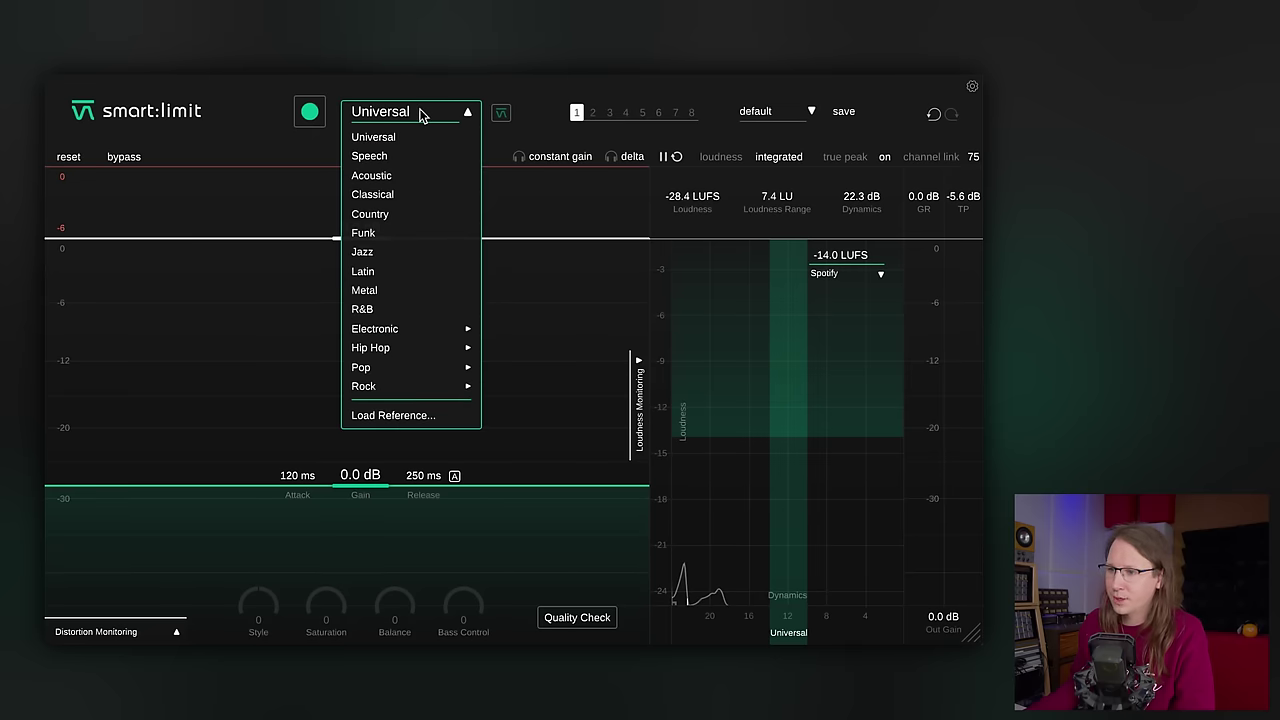
- Apply the Funk profile and let smart:limit learn from the playing track, reaching 8.5 dB gain and a -1.0 dB limit
{"action": "left_click", "coordinate": [365, 233]}
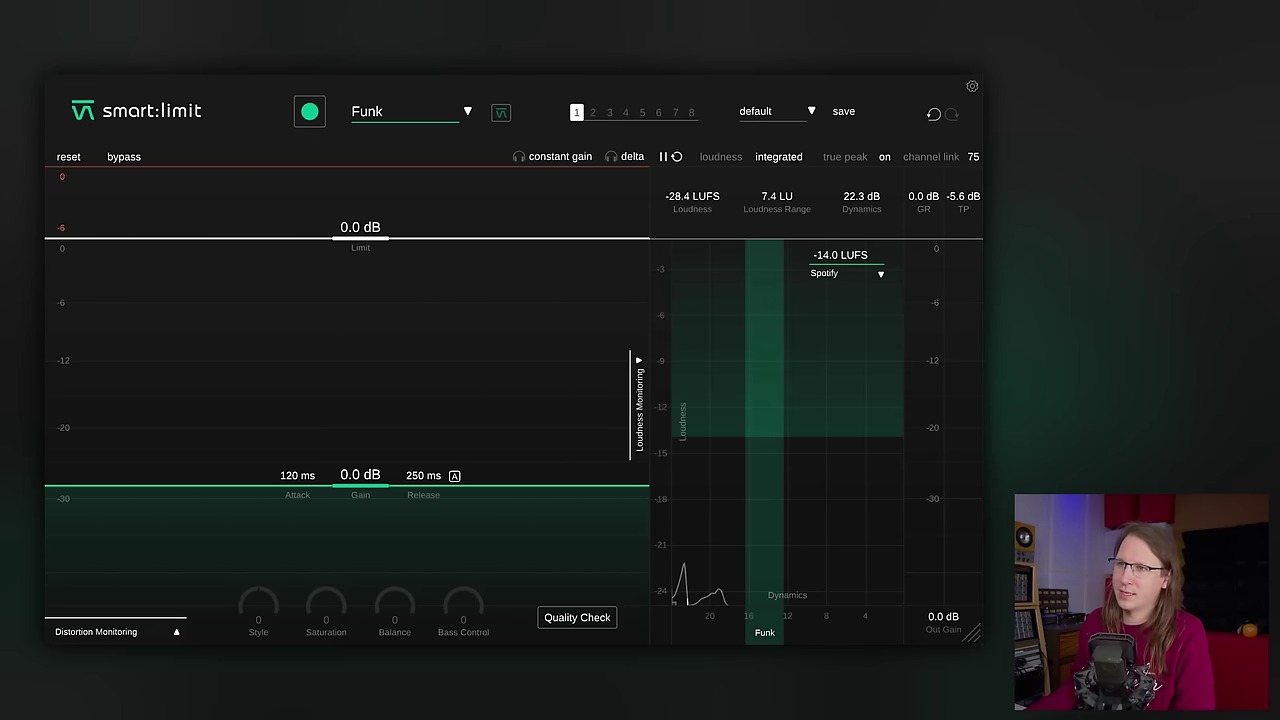
{"action": "key", "text": "space"}
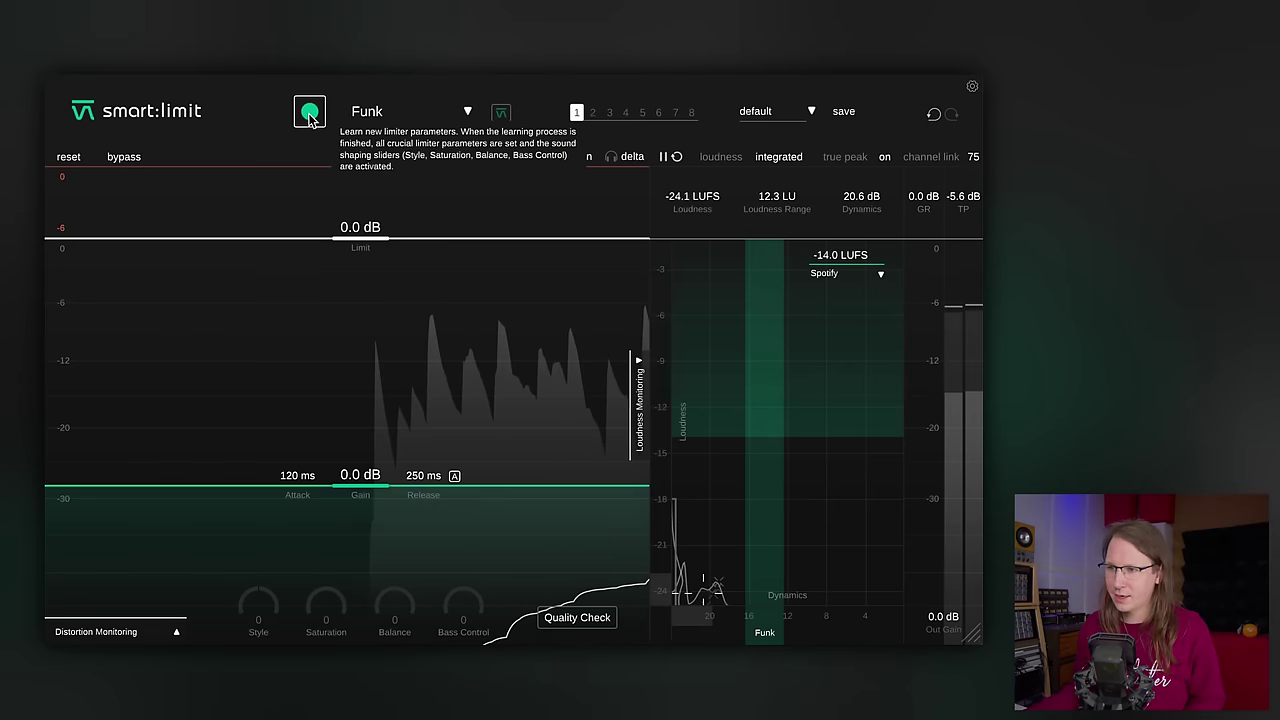
{"action": "left_click", "coordinate": [310, 113]}
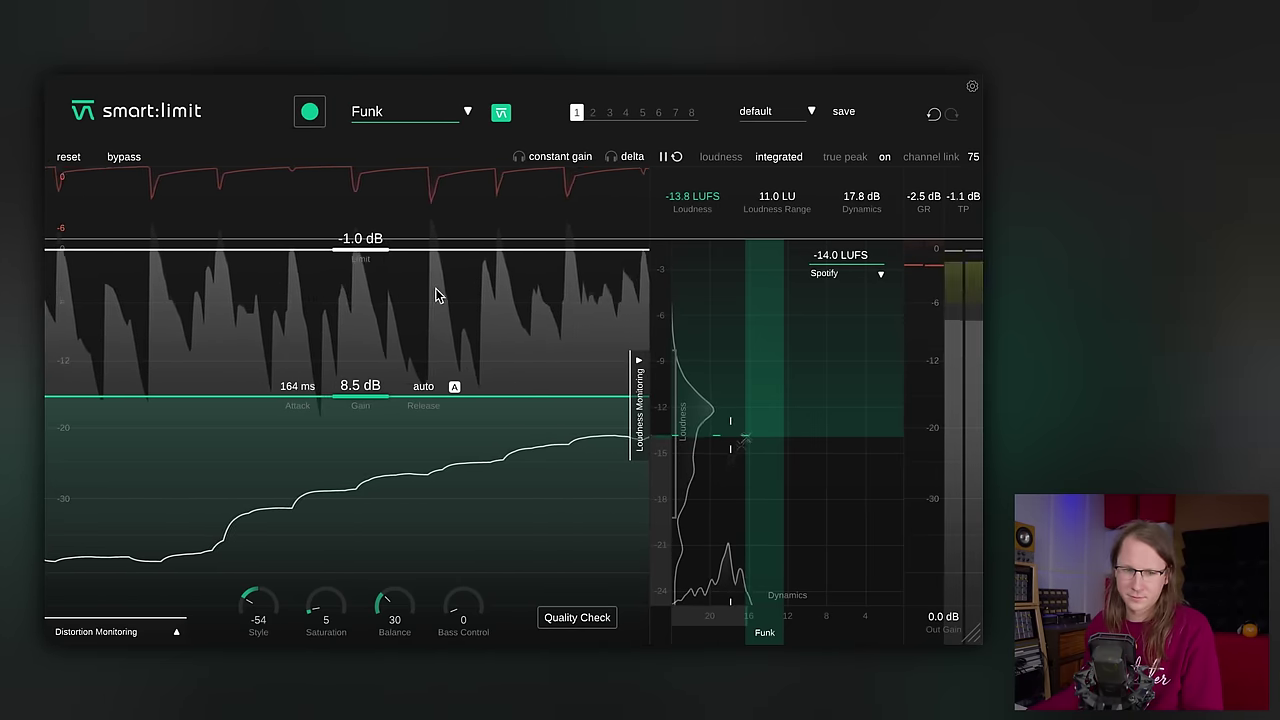
- Restart playback and fine-tune the input gain past 9.0 and 9.7 dB, settling at 9.4 dB
{"action": "key", "text": "space"}
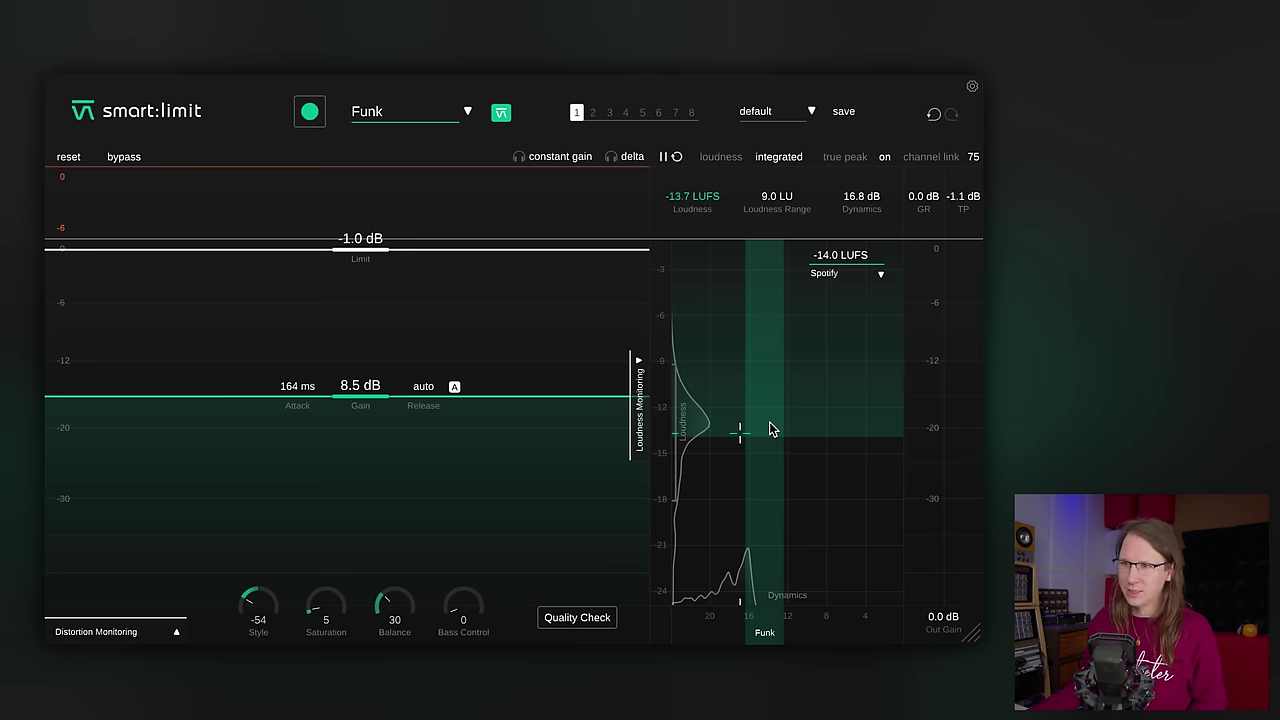
{"action": "key", "text": "space"}
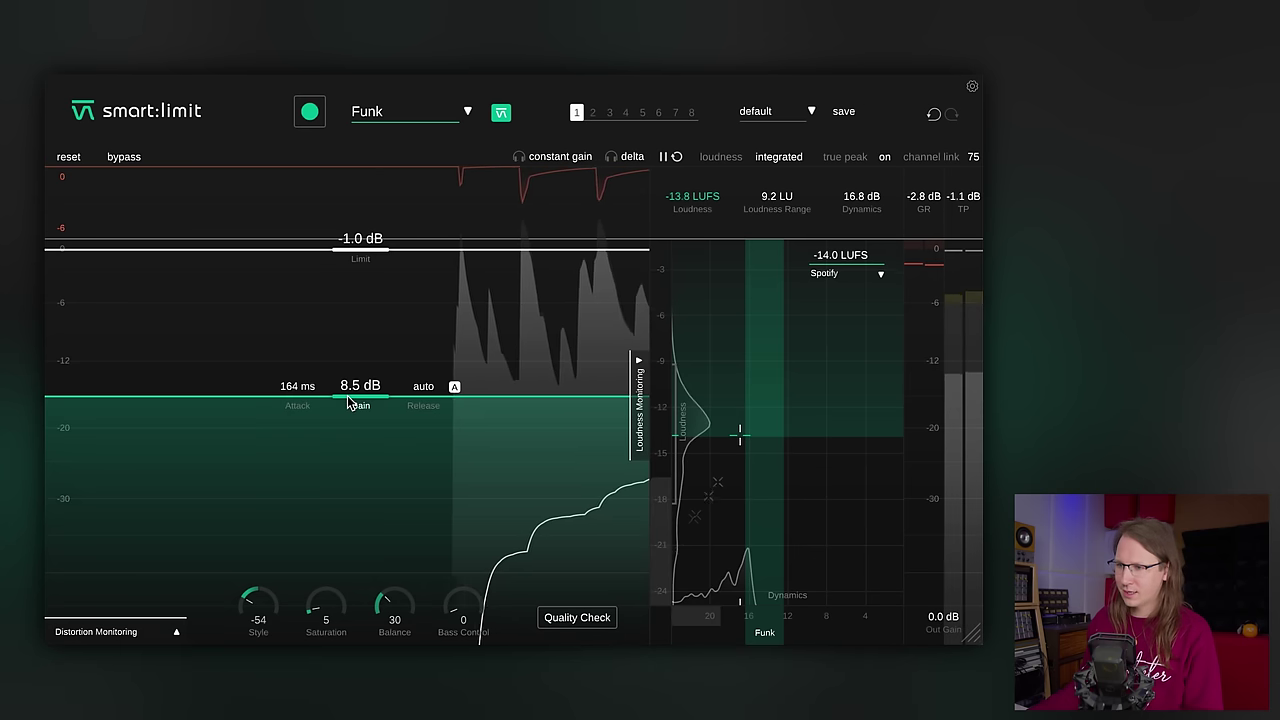
{"action": "left_click_drag", "start_coordinate": [357, 398], "coordinate": [760, 415]}
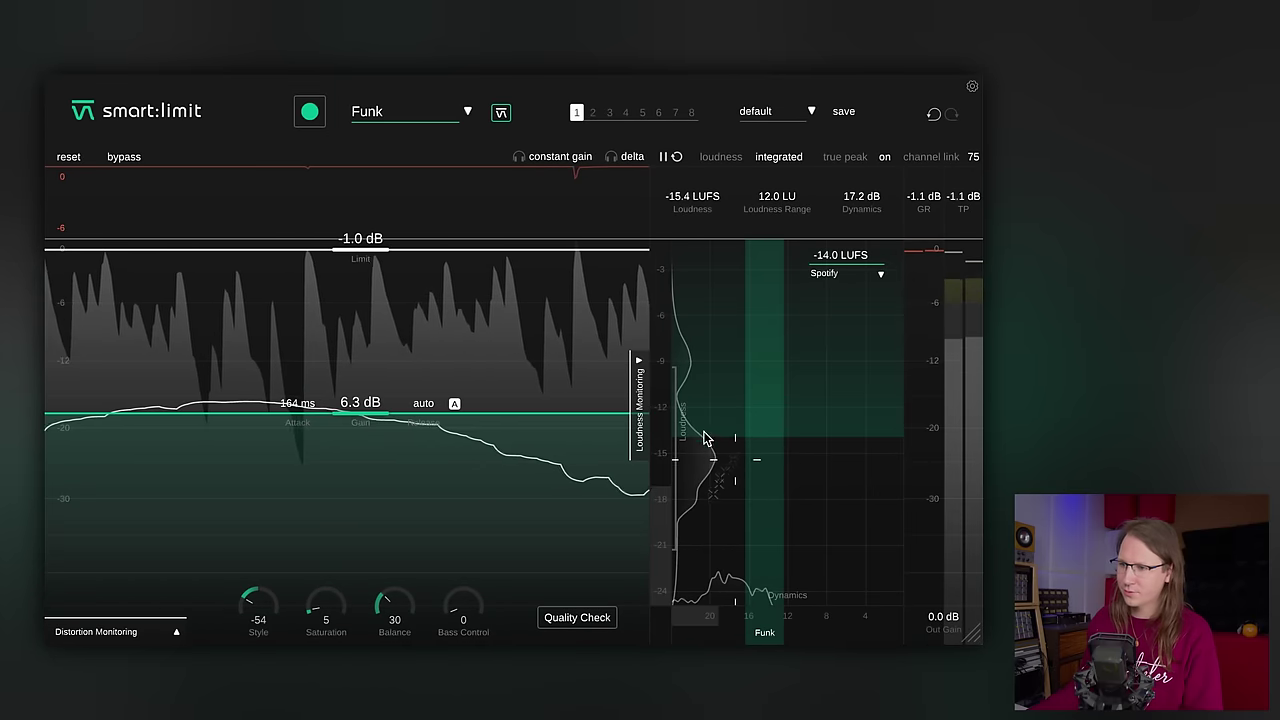
{"action": "left_click_drag", "start_coordinate": [363, 420], "coordinate": [360, 403]}
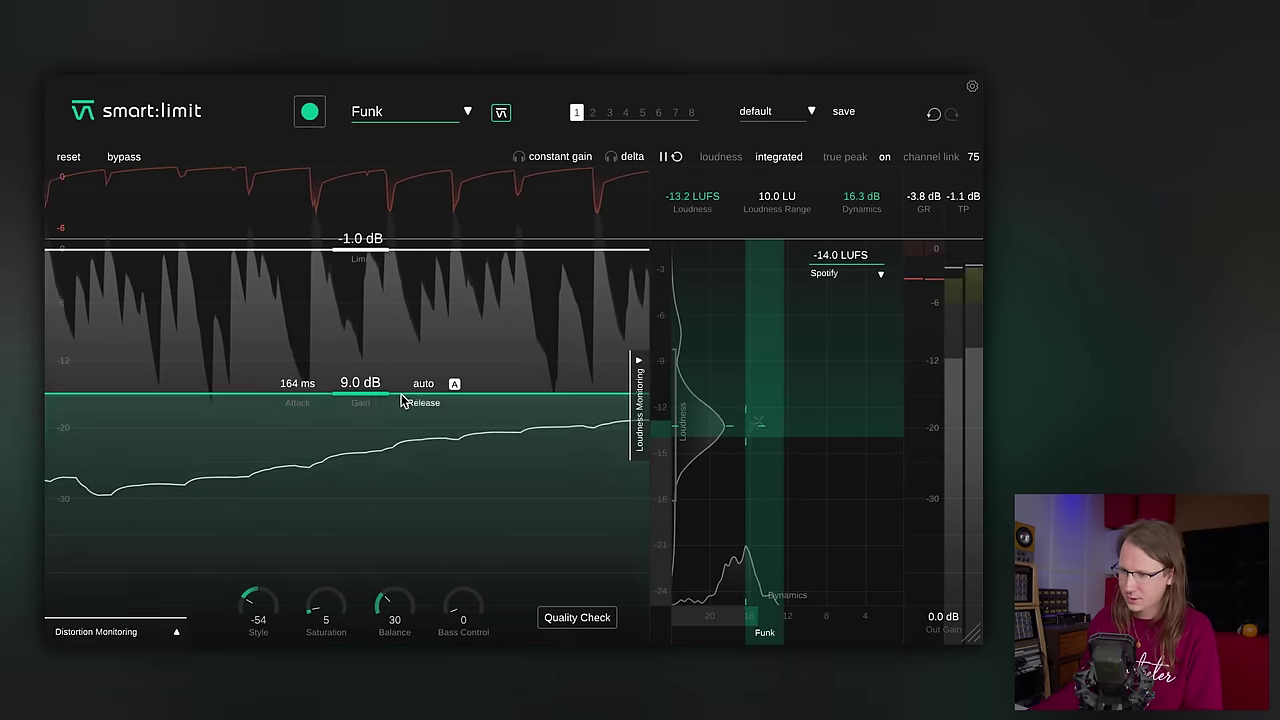
{"action": "left_click_drag", "start_coordinate": [398, 401], "coordinate": [380, 394]}
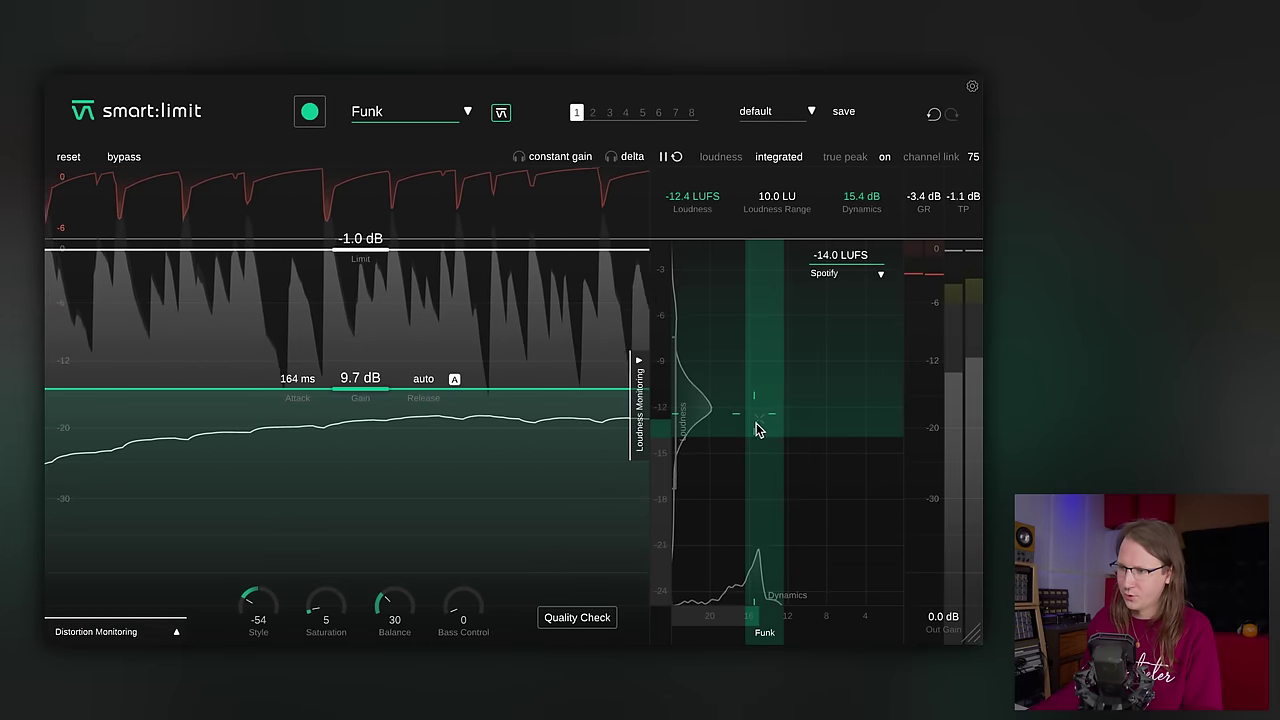
{"action": "left_click_drag", "start_coordinate": [363, 374], "coordinate": [357, 395]}
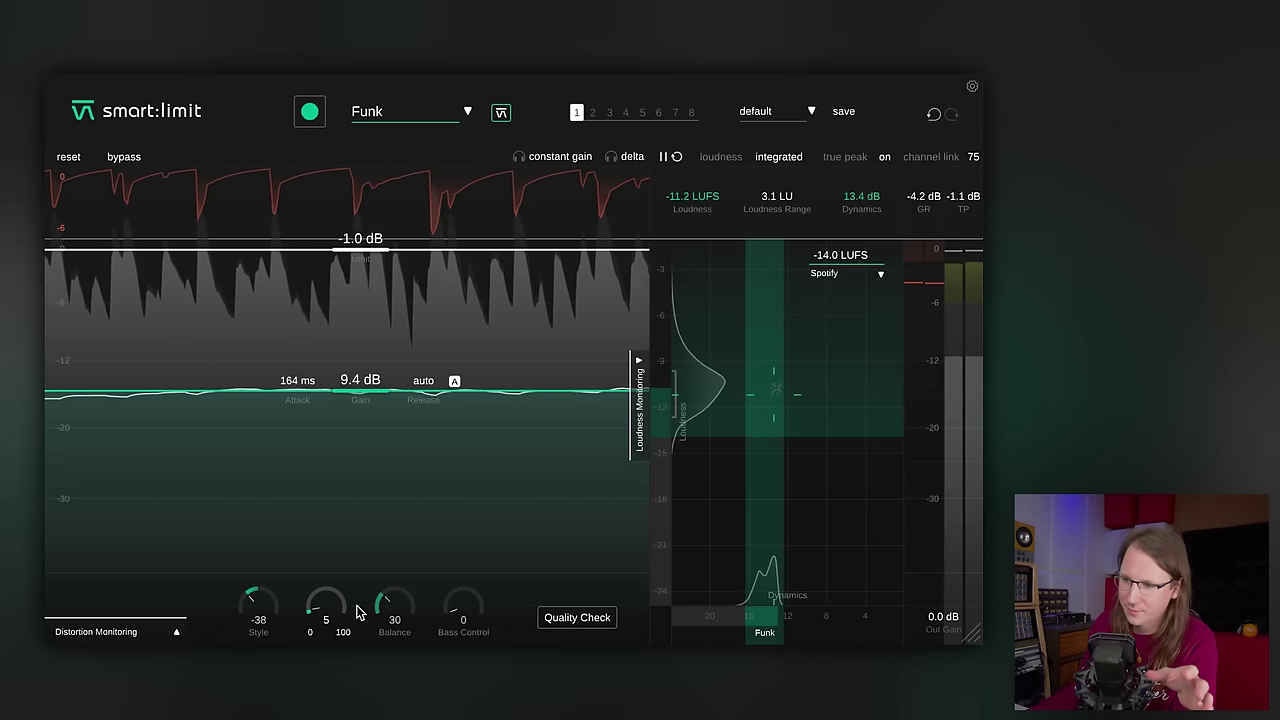
- Try saturation at 100 with 11.8 dB gain, back saturation down to 26, and collapse Distortion Monitoring
{"action": "left_click_drag", "start_coordinate": [321, 578], "coordinate": [342, 488]}
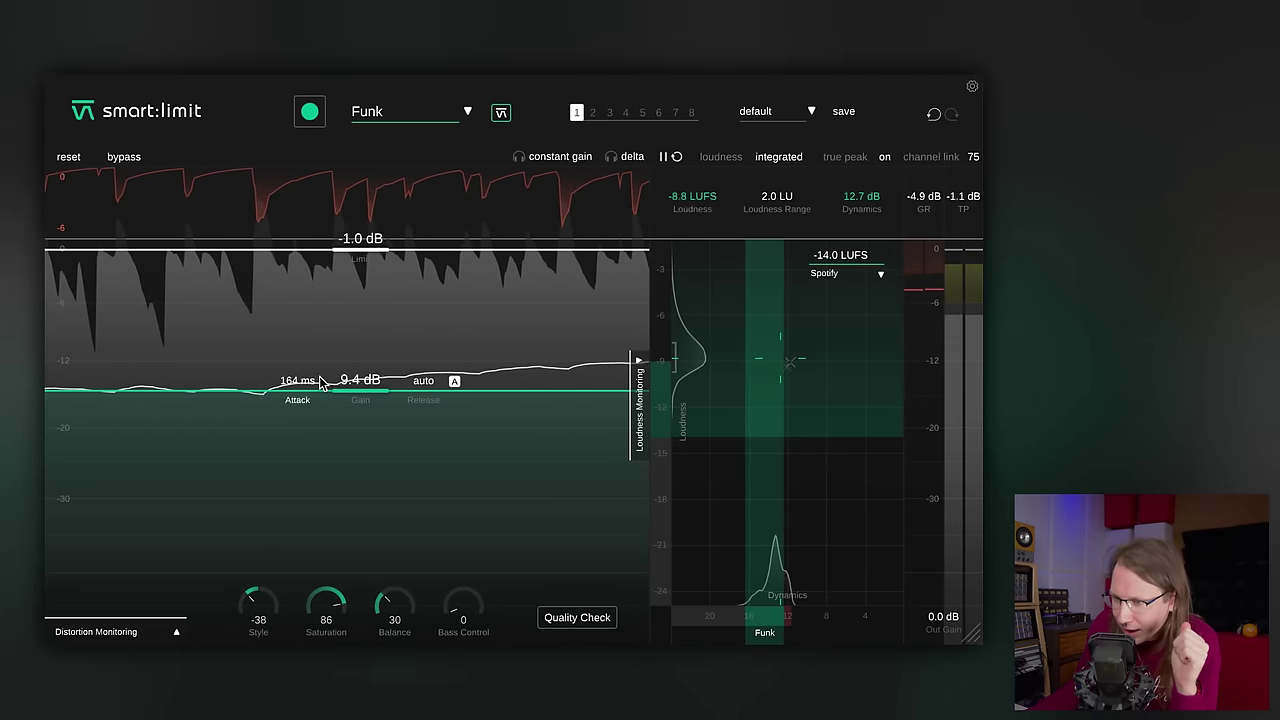
{"action": "left_click_drag", "start_coordinate": [323, 395], "coordinate": [358, 384]}
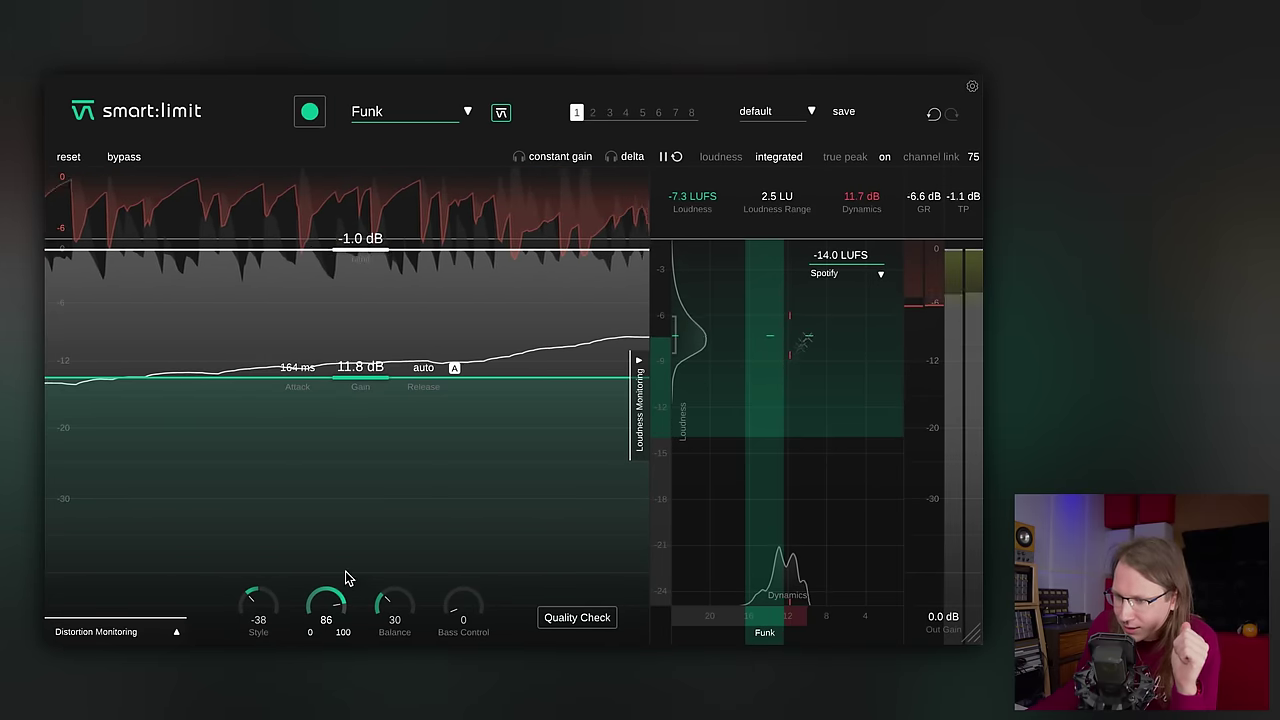
{"action": "left_click_drag", "start_coordinate": [350, 523], "coordinate": [352, 550]}
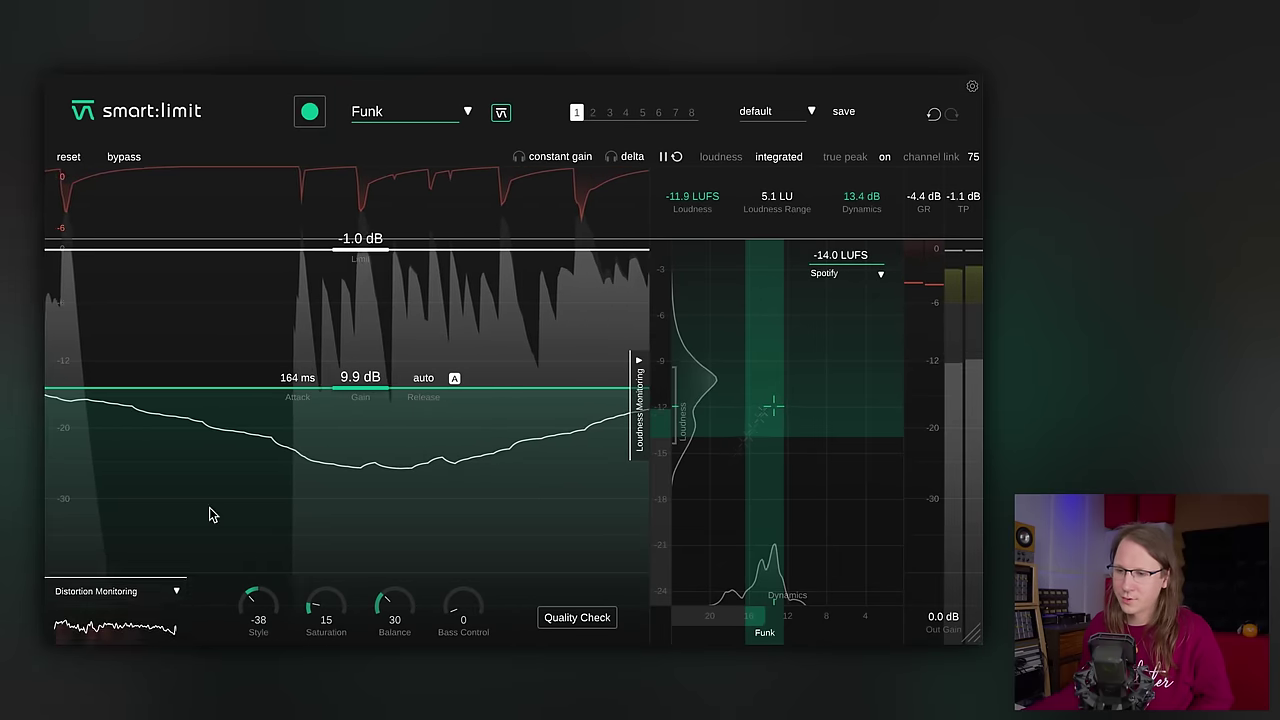
{"action": "mouse_move", "coordinate": [330, 596]}
{"action": "left_mouse_down"}
{"action": "mouse_move", "coordinate": [326, 526]}
{"action": "mouse_move", "coordinate": [320, 580]}
{"action": "left_mouse_up"}
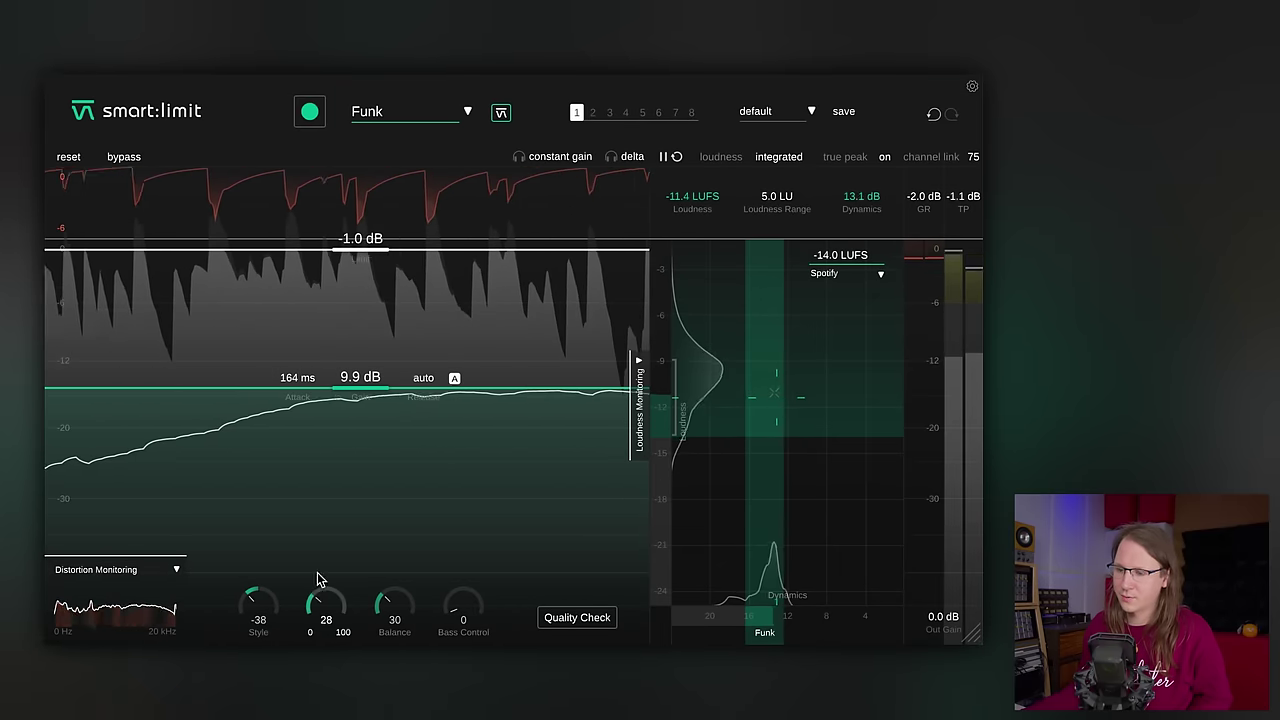
{"action": "left_click", "coordinate": [177, 569]}
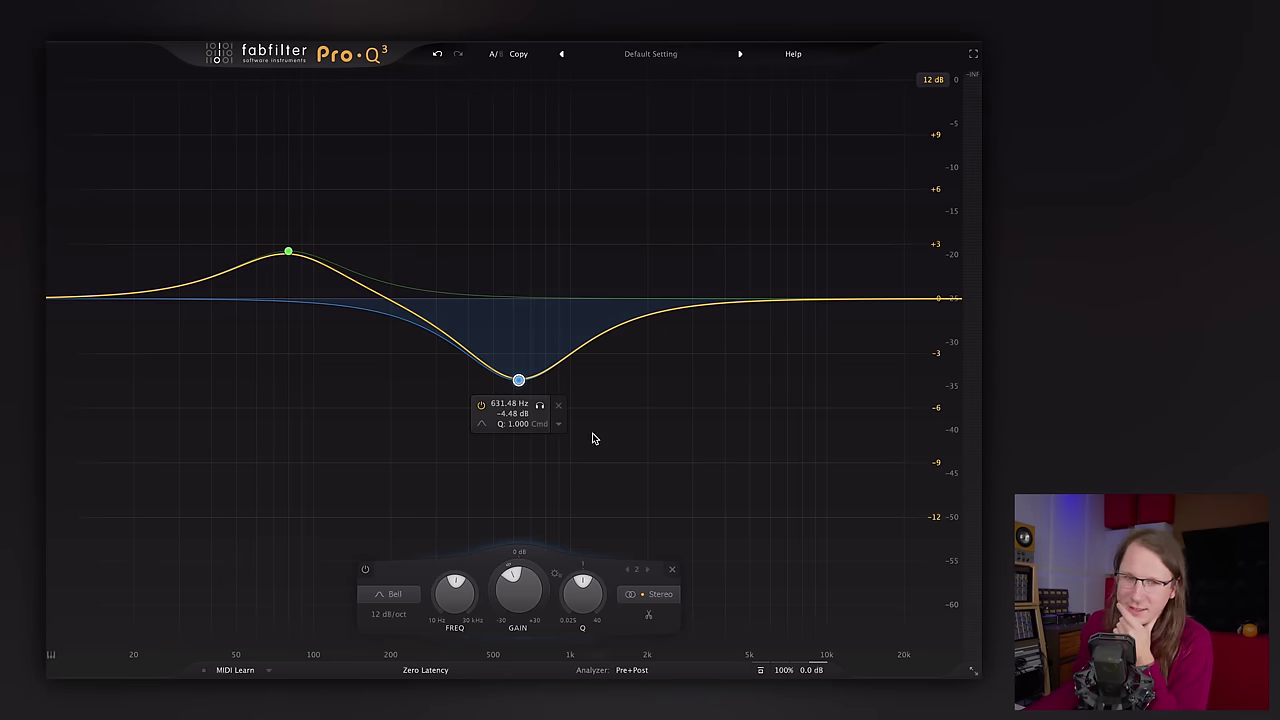
- Add a bell boost near 3.5 kHz, reset band 2 to 0 dB, and give it a dynamic dip of about 6 dB
{"action": "double_click", "coordinate": [711, 197]}
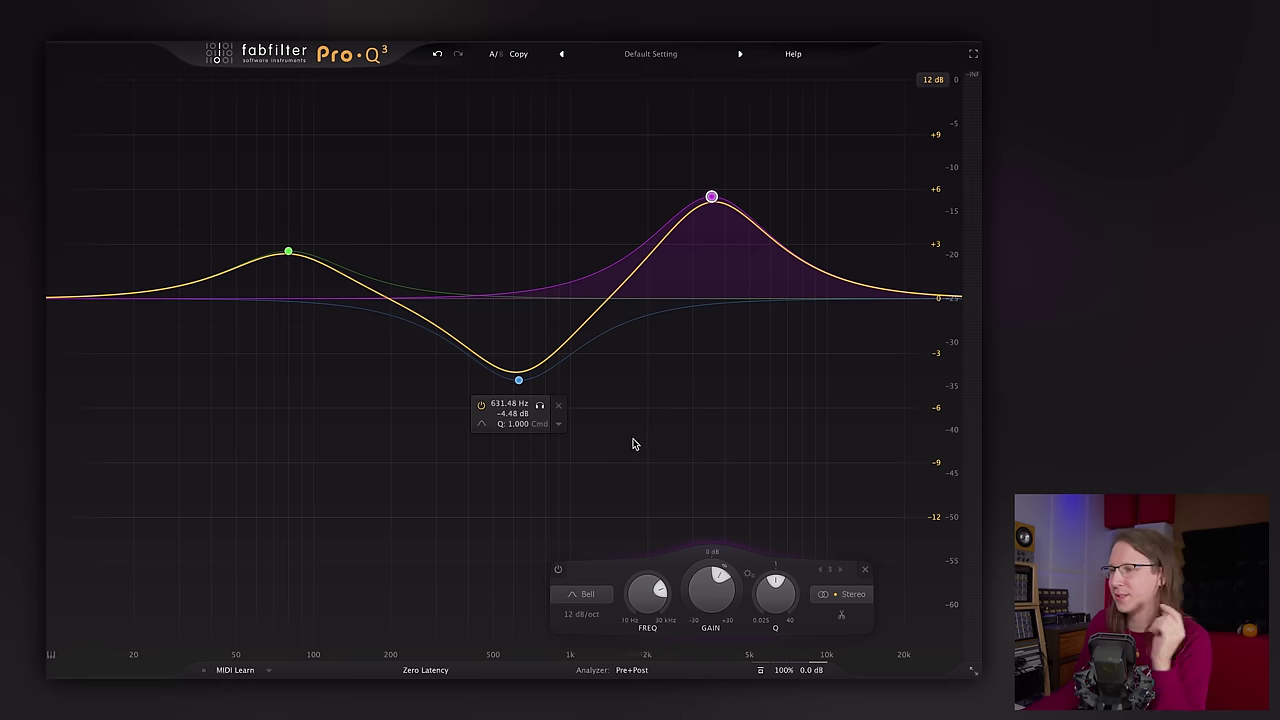
{"action": "left_click_drag", "start_coordinate": [518, 380], "coordinate": [526, 298]}
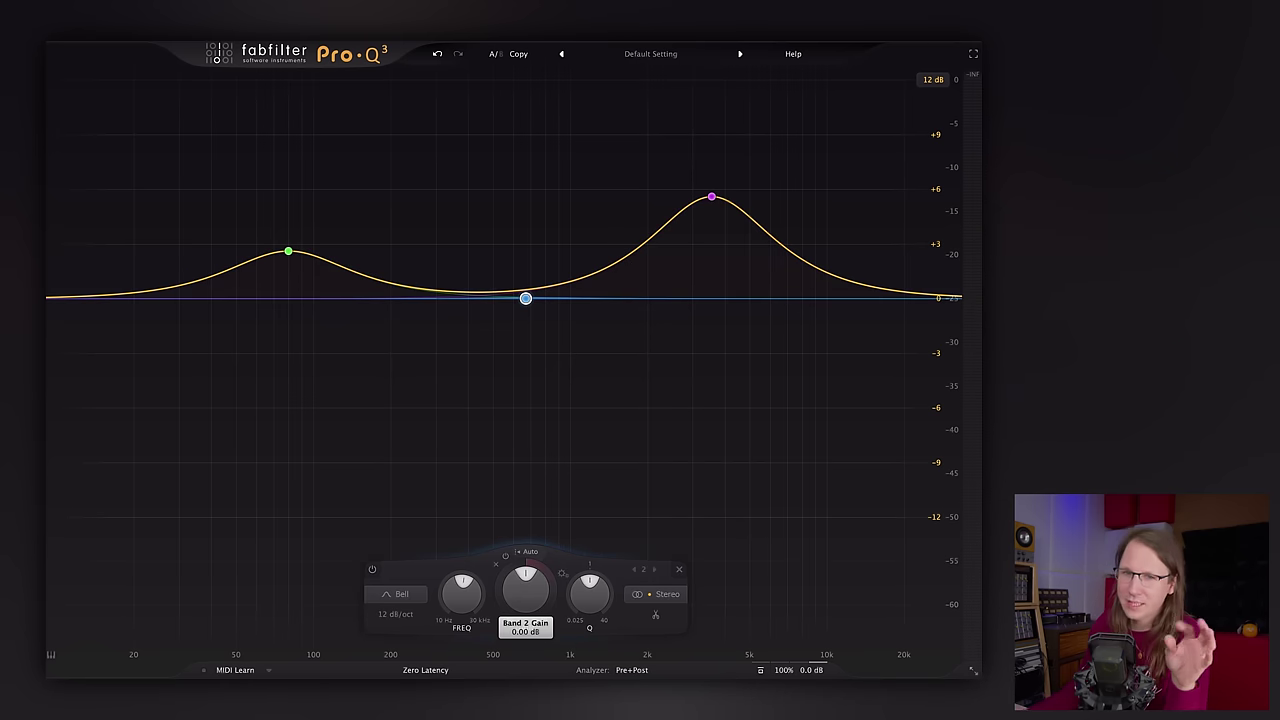
{"action": "left_click_drag", "start_coordinate": [529, 556], "coordinate": [529, 590]}
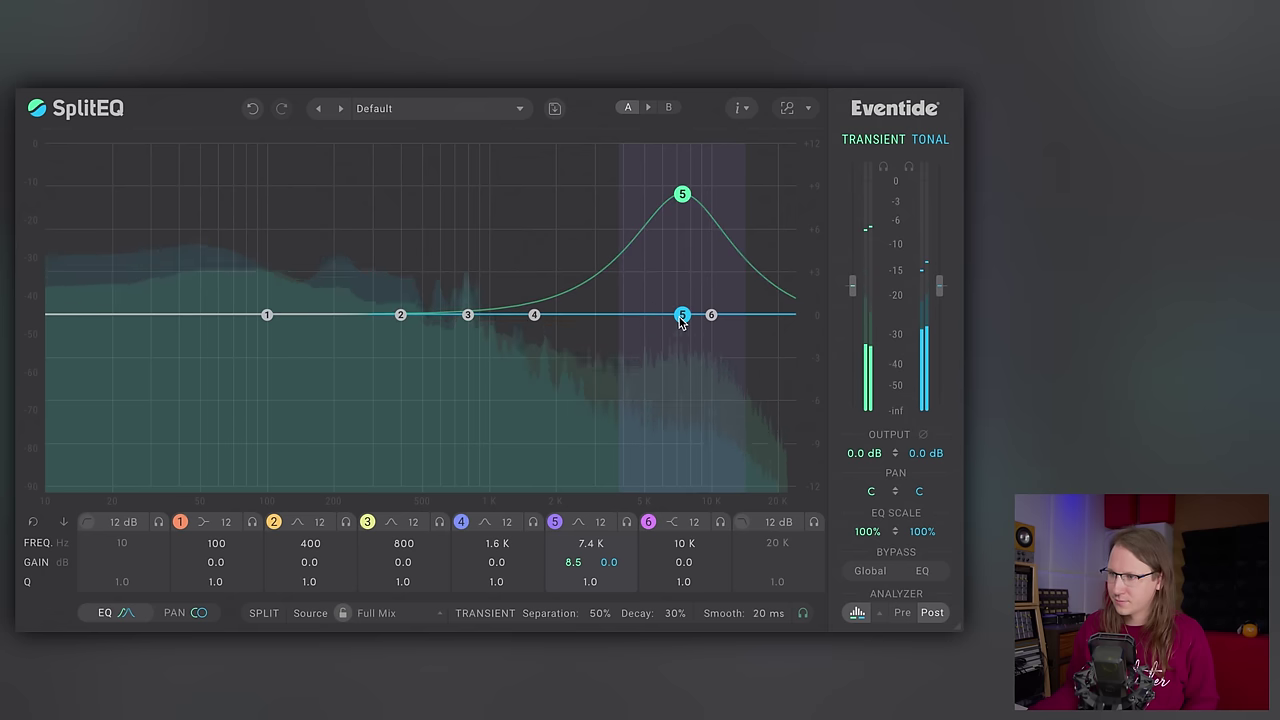
- Nudge SplitEQ band 5 around and settle it at about 4.8 kHz with gain near 0 dB
{"action": "left_click_drag", "start_coordinate": [678, 313], "coordinate": [685, 263]}
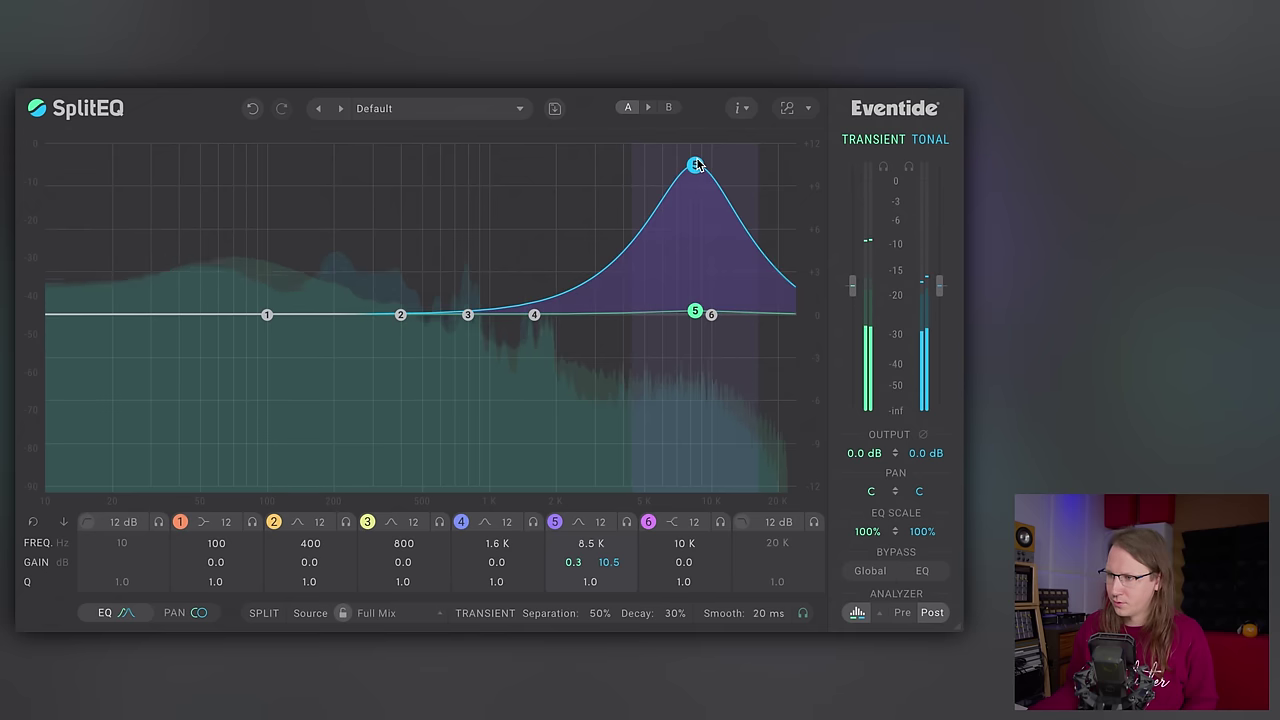
{"action": "left_click_drag", "start_coordinate": [643, 170], "coordinate": [659, 175]}
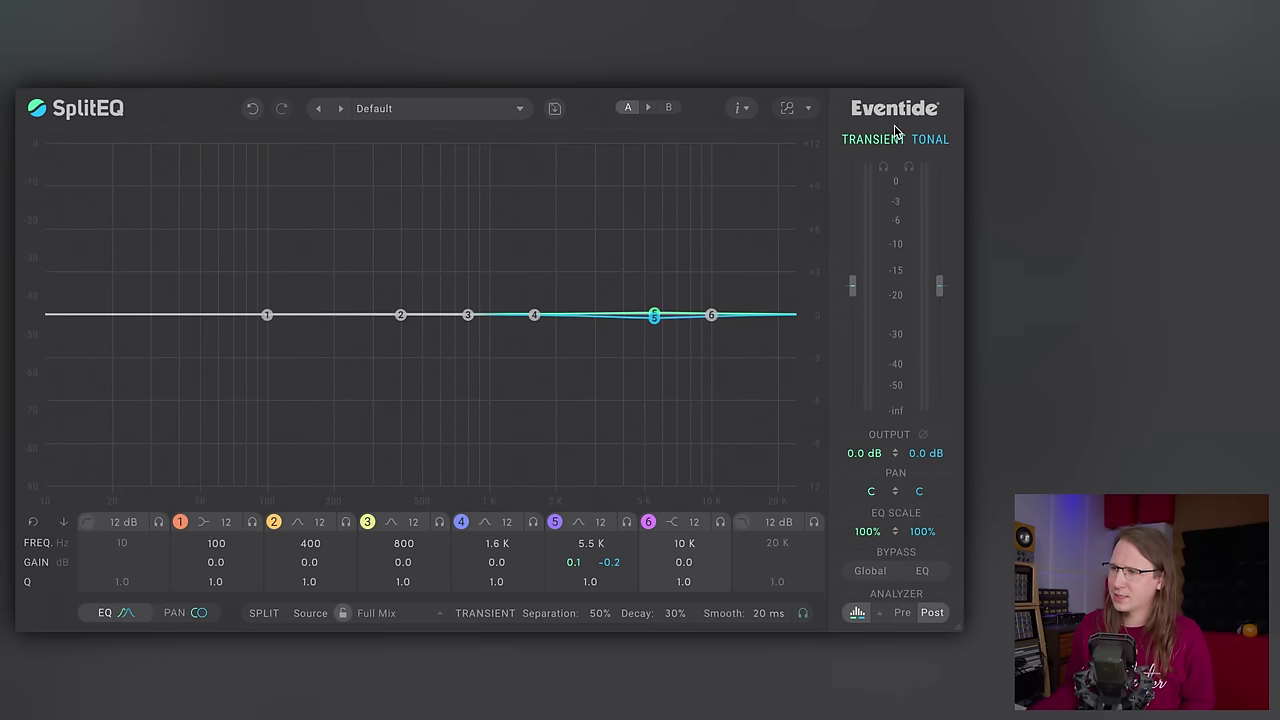
{"action": "left_click_drag", "start_coordinate": [656, 317], "coordinate": [640, 316]}
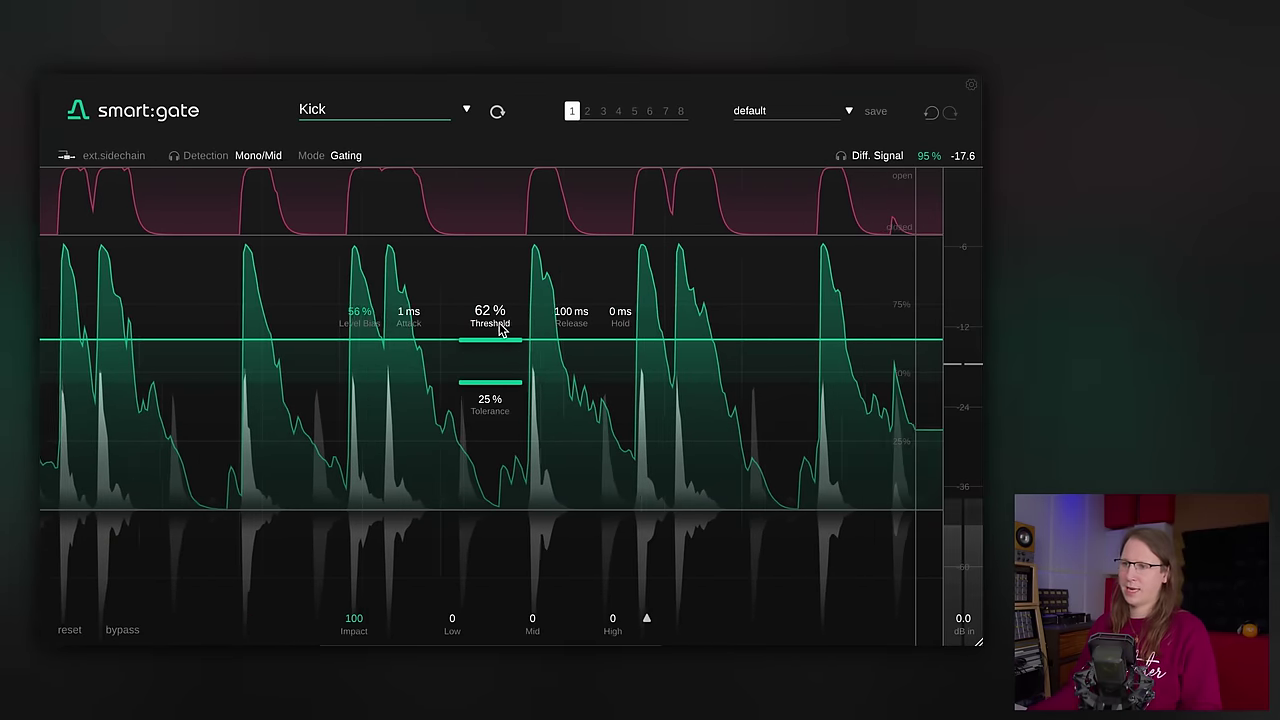
- Raise the gate Tolerance to 36% and Threshold to 76%, then bypass smart:gate to hear the dry signal
{"action": "scroll", "coordinate": [500, 330], "scroll_direction": "up", "scroll_amount": 5}
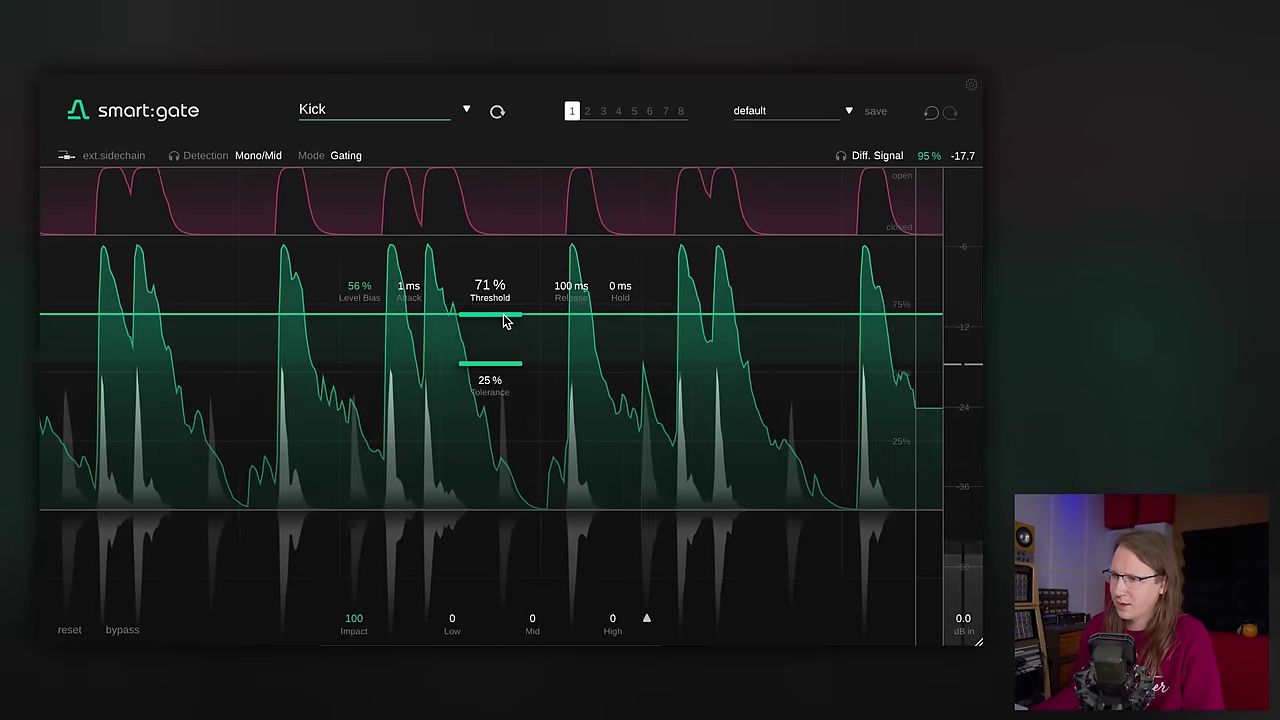
{"action": "left_click_drag", "start_coordinate": [490, 378], "coordinate": [491, 400]}
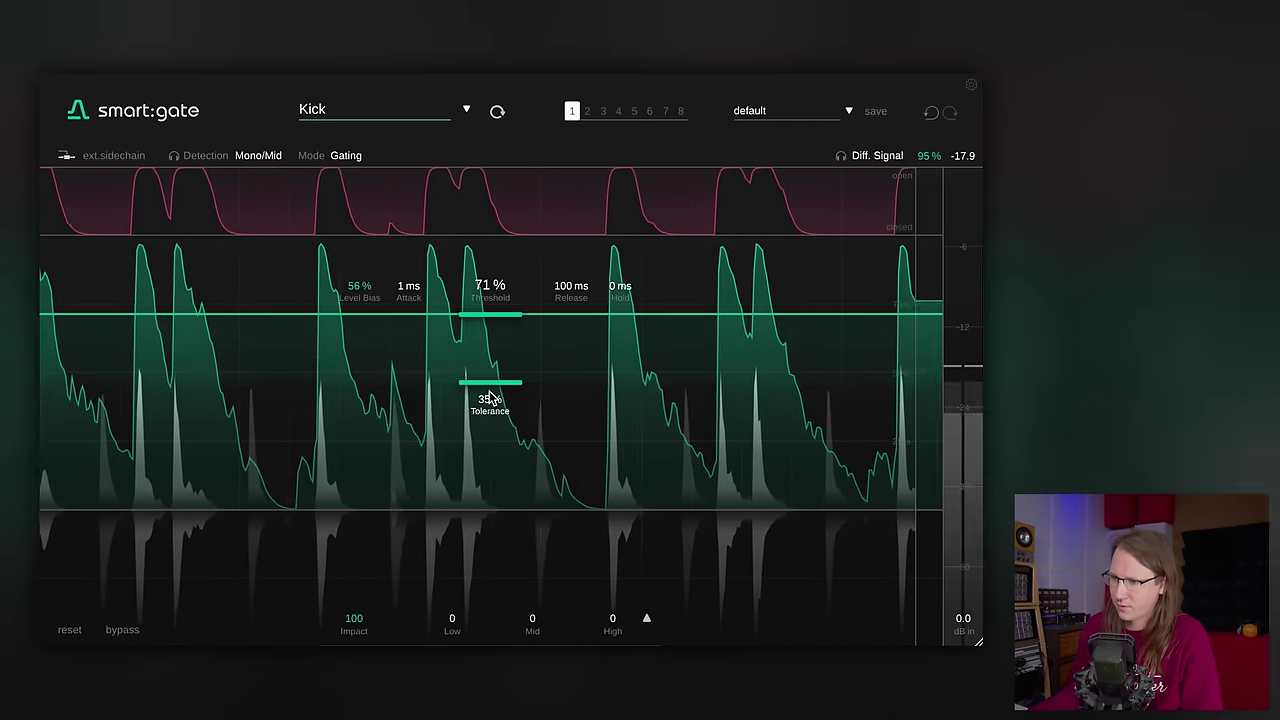
{"action": "left_click_drag", "start_coordinate": [494, 322], "coordinate": [500, 298]}
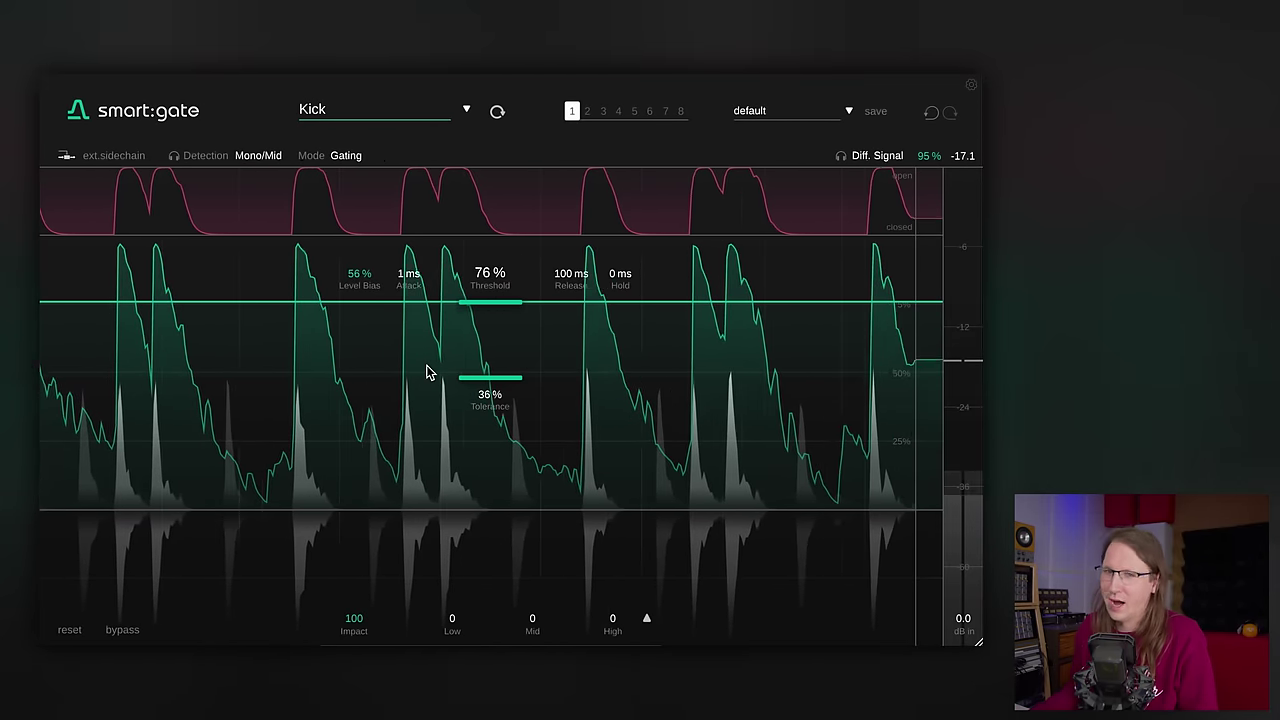
{"action": "left_click", "coordinate": [123, 631]}
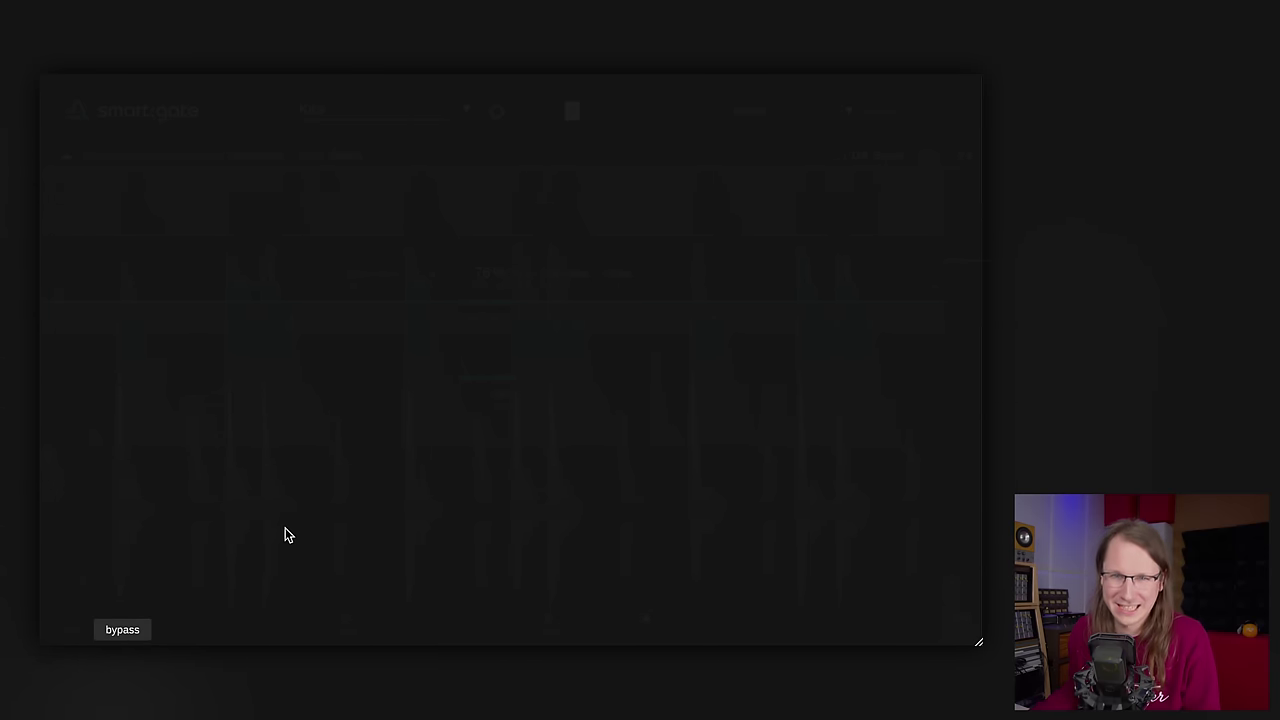
- Turn smart:gate's bypass off so the gate processes again
{"action": "left_click", "coordinate": [121, 631]}
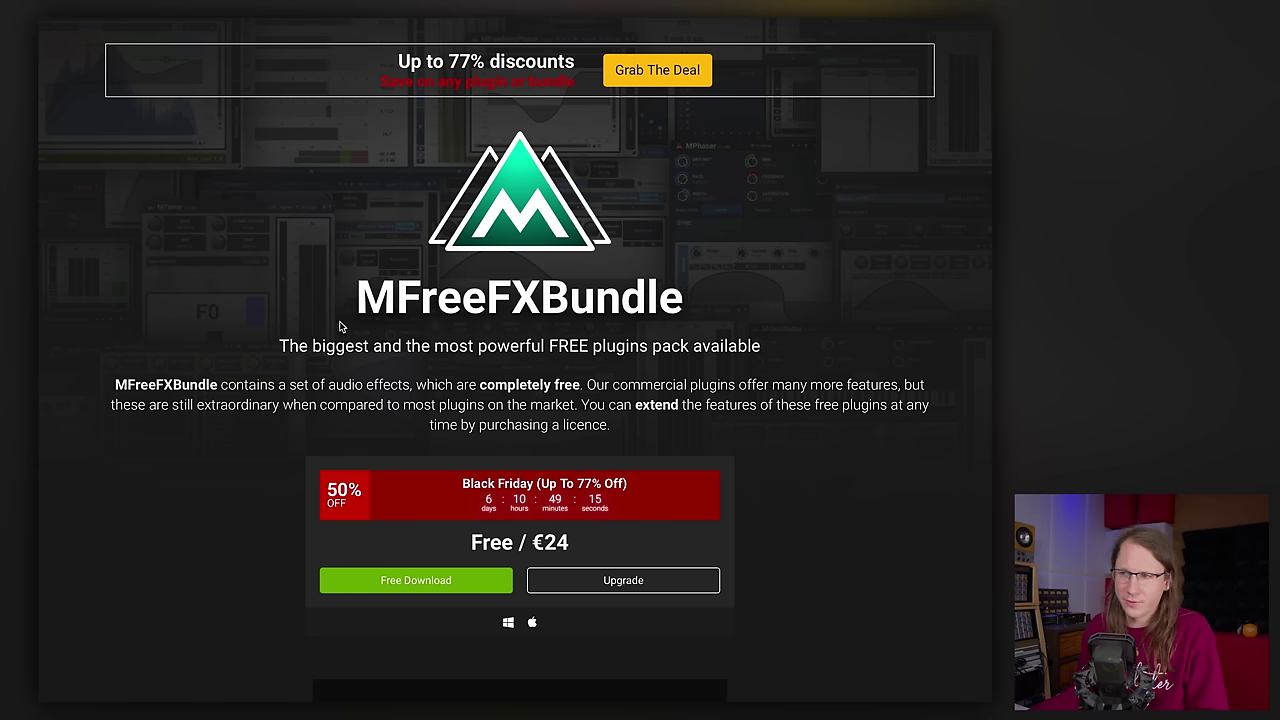
{"action": "left_click_drag", "start_coordinate": [340, 326], "coordinate": [714, 306]}
{"action": "left_click", "coordinate": [718, 307]}
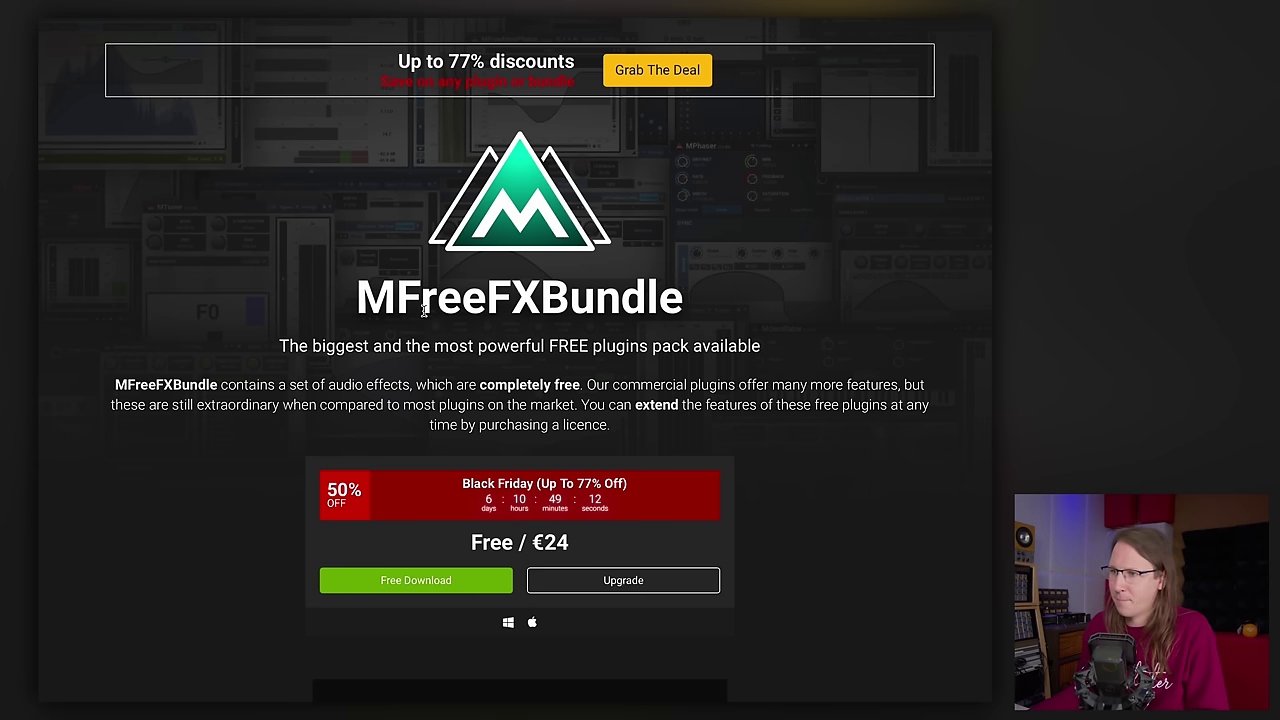
{"action": "left_click_drag", "start_coordinate": [398, 308], "coordinate": [671, 443]}
{"action": "left_click", "coordinate": [671, 443]}
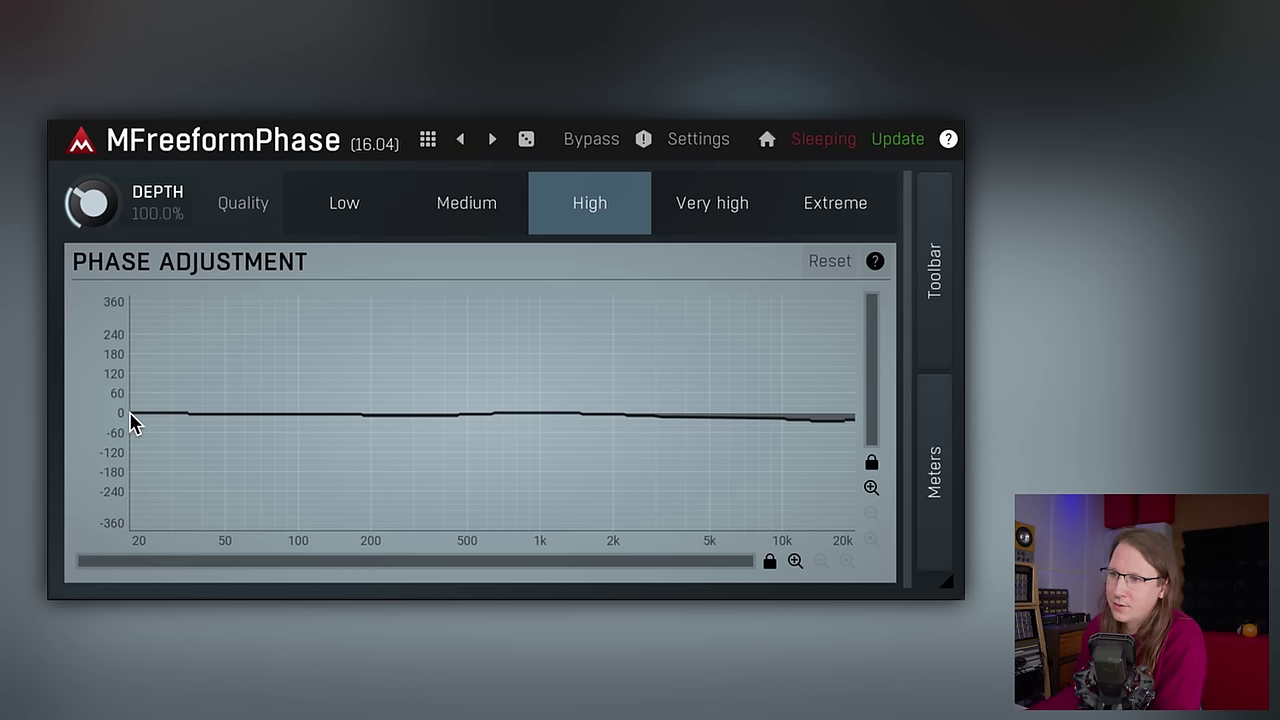
- Sketch several freeform phase curves, ending near 0° with a rise to about 120° between 20–50 Hz
{"action": "left_click_drag", "start_coordinate": [476, 435], "coordinate": [862, 430]}
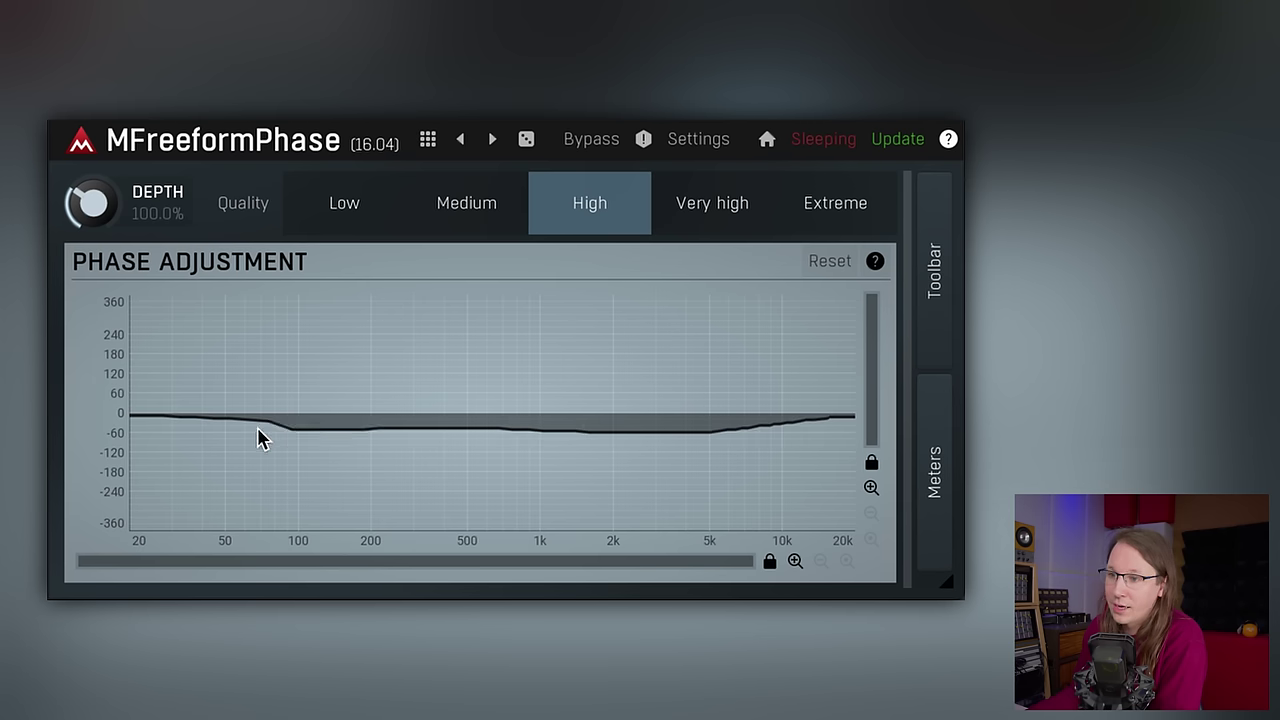
{"action": "left_click_drag", "start_coordinate": [135, 416], "coordinate": [776, 424]}
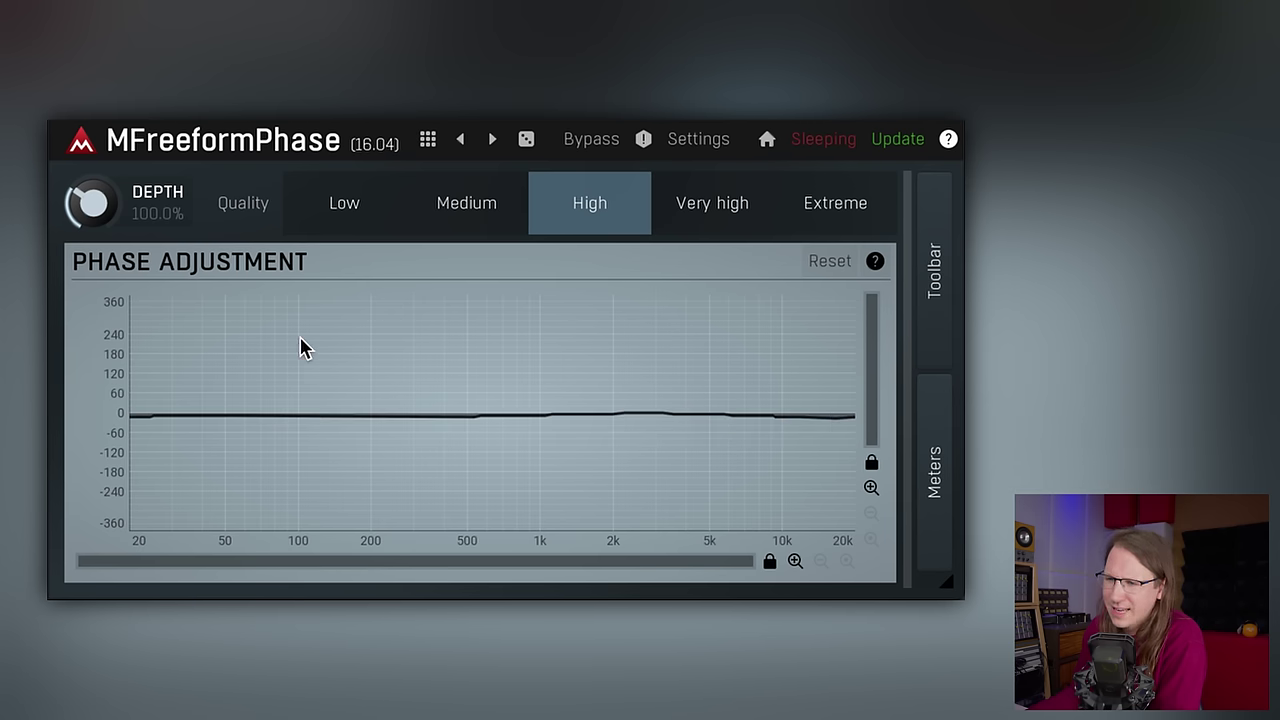
{"action": "mouse_move", "coordinate": [135, 420]}
{"action": "left_mouse_down"}
{"action": "mouse_move", "coordinate": [157, 359]}
{"action": "mouse_move", "coordinate": [216, 376]}
{"action": "mouse_move", "coordinate": [236, 406]}
{"action": "mouse_move", "coordinate": [359, 380]}
{"action": "mouse_move", "coordinate": [530, 372]}
{"action": "mouse_move", "coordinate": [617, 432]}
{"action": "mouse_move", "coordinate": [748, 371]}
{"action": "mouse_move", "coordinate": [800, 478]}
{"action": "mouse_move", "coordinate": [812, 353]}
{"action": "mouse_move", "coordinate": [589, 435]}
{"action": "mouse_move", "coordinate": [291, 434]}
{"action": "mouse_move", "coordinate": [267, 321]}
{"action": "mouse_move", "coordinate": [195, 410]}
{"action": "mouse_move", "coordinate": [114, 406]}
{"action": "mouse_move", "coordinate": [873, 427]}
{"action": "left_mouse_up"}
{"action": "mouse_move", "coordinate": [360, 440]}
{"action": "left_mouse_down"}
{"action": "mouse_move", "coordinate": [79, 423]}
{"action": "mouse_move", "coordinate": [176, 404]}
{"action": "mouse_move", "coordinate": [781, 421]}
{"action": "left_mouse_up"}
{"action": "left_click_drag", "start_coordinate": [140, 422], "coordinate": [236, 382]}
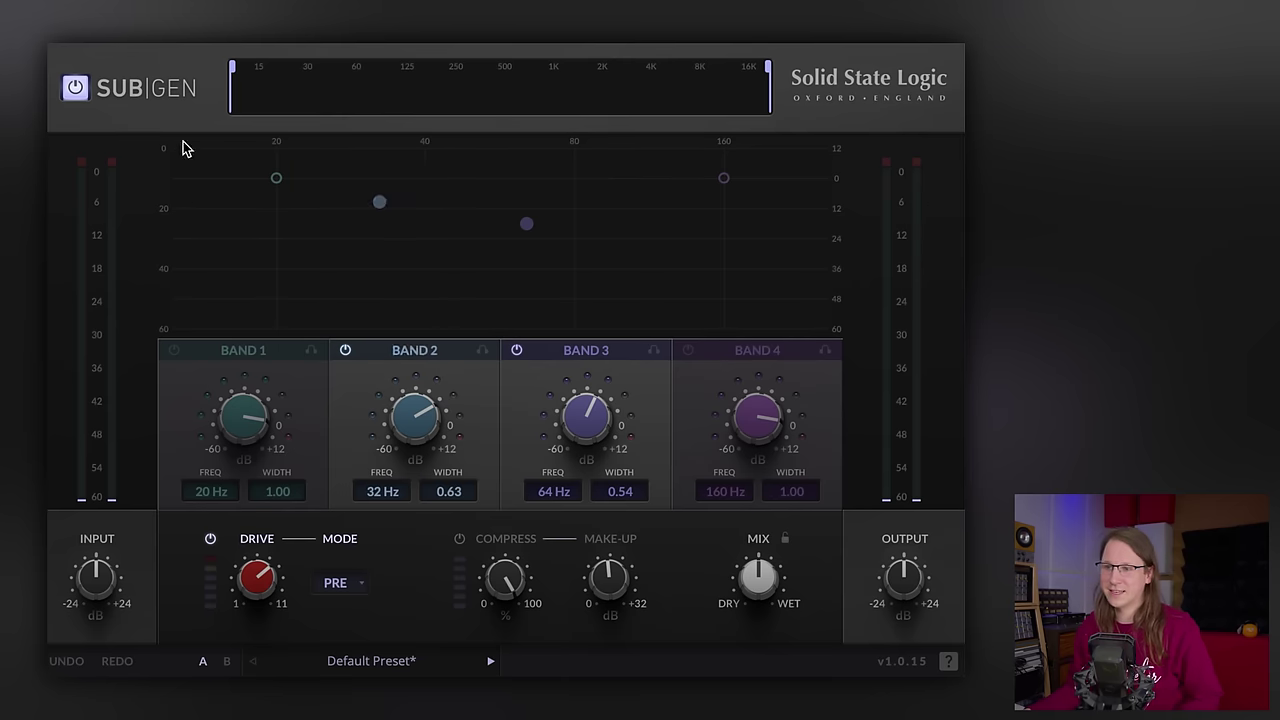
- Lower SubGen band 2's gain to about -2.1 dB
{"action": "left_click_drag", "start_coordinate": [412, 410], "coordinate": [414, 400]}
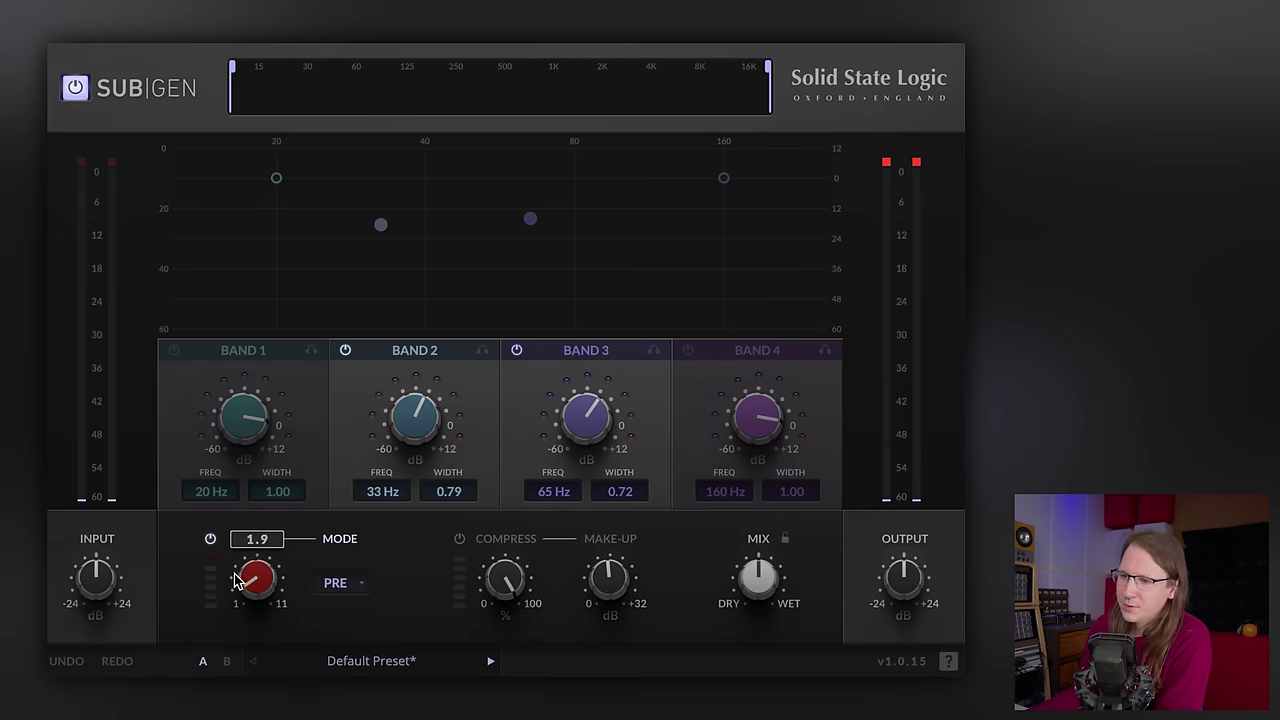
- Move bands 2 and 3 around, returning band 3 to 64 Hz and narrowing band 2 to width 0.57 at 30 Hz
{"action": "left_click_drag", "start_coordinate": [380, 224], "coordinate": [403, 192]}
{"action": "mouse_move", "coordinate": [530, 216]}
{"action": "left_mouse_down"}
{"action": "mouse_move", "coordinate": [530, 232]}
{"action": "mouse_move", "coordinate": [554, 209]}
{"action": "mouse_move", "coordinate": [544, 212]}
{"action": "left_mouse_up"}
{"action": "left_click_drag", "start_coordinate": [403, 193], "coordinate": [384, 229]}
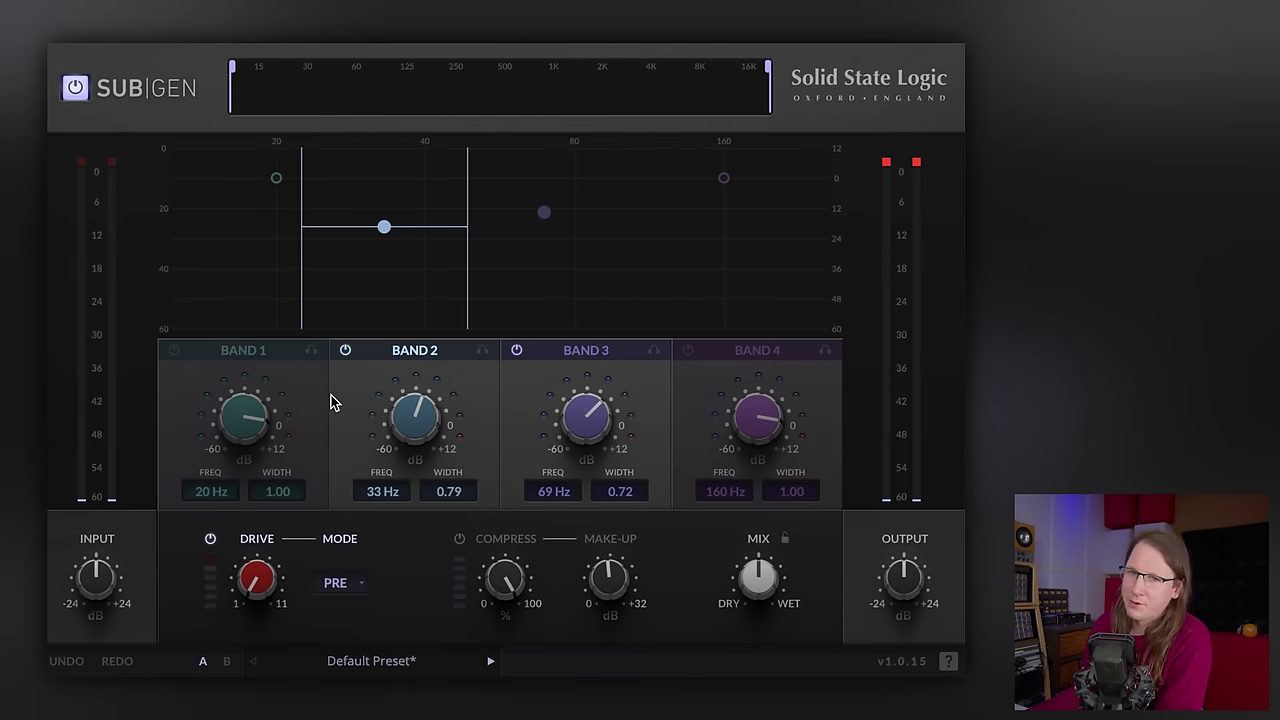
{"action": "double_click", "coordinate": [380, 492]}
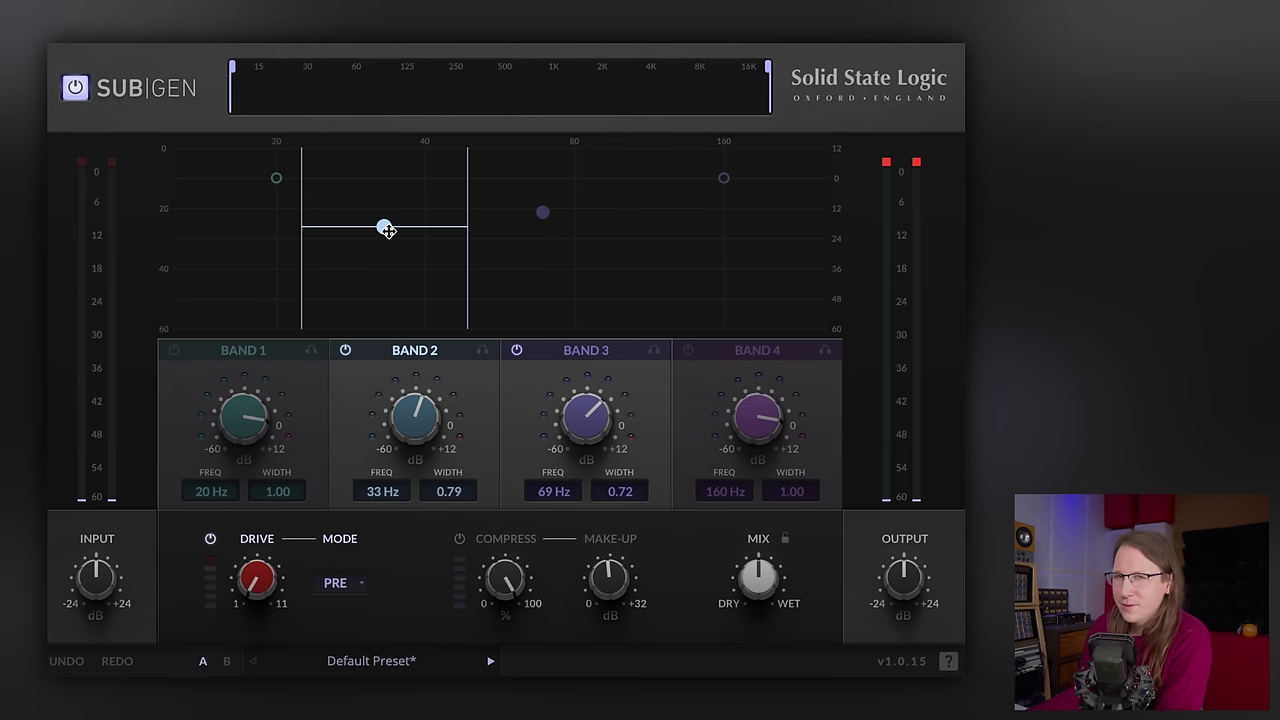
{"action": "left_click_drag", "start_coordinate": [540, 211], "coordinate": [528, 236]}
{"action": "mouse_move", "coordinate": [383, 222]}
{"action": "left_mouse_down"}
{"action": "mouse_move", "coordinate": [347, 216]}
{"action": "mouse_move", "coordinate": [380, 223]}
{"action": "left_mouse_up"}
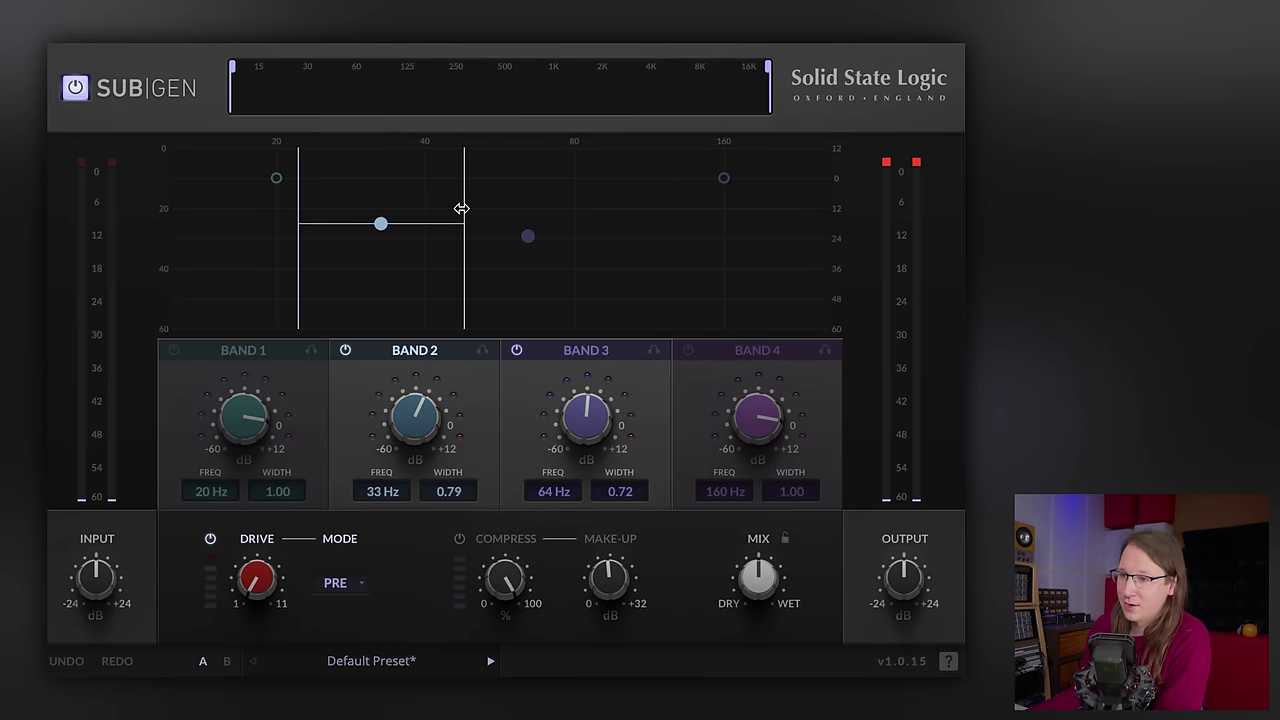
{"action": "left_click_drag", "start_coordinate": [461, 208], "coordinate": [360, 220]}
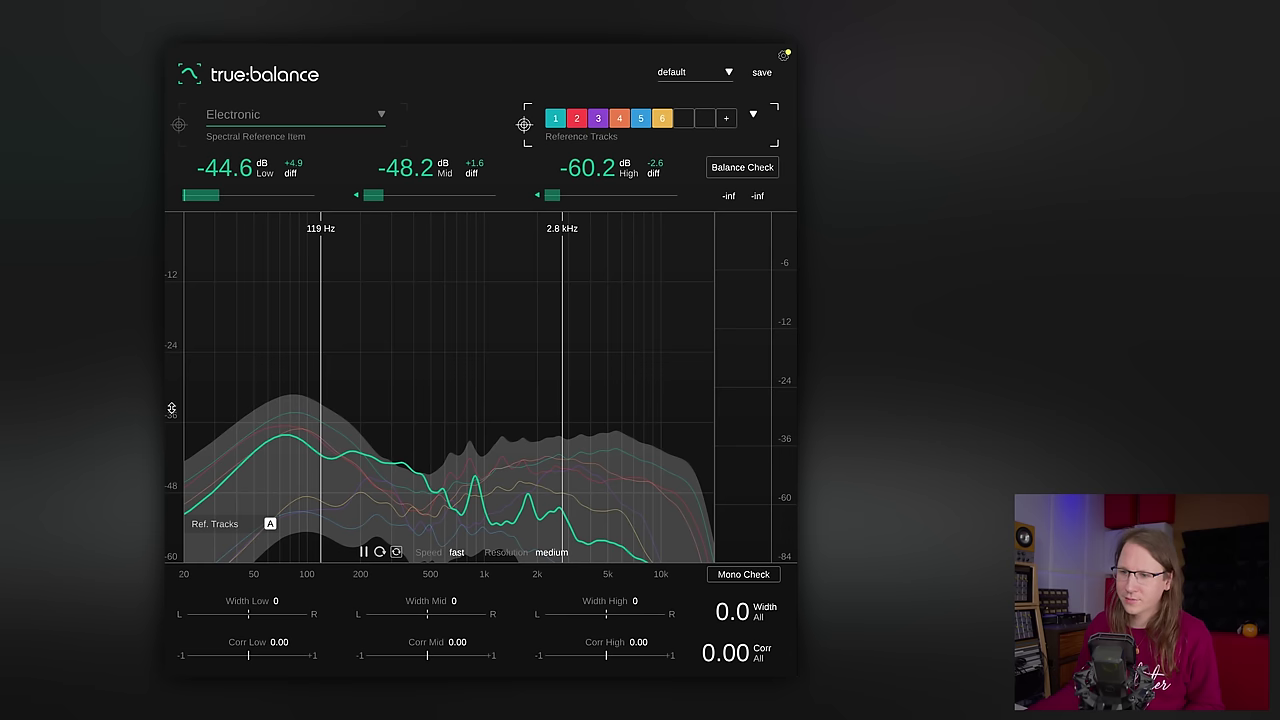
- Shift the dB display range, switch to the Spectral Reference target and start playback
{"action": "left_click_drag", "start_coordinate": [171, 408], "coordinate": [171, 251]}
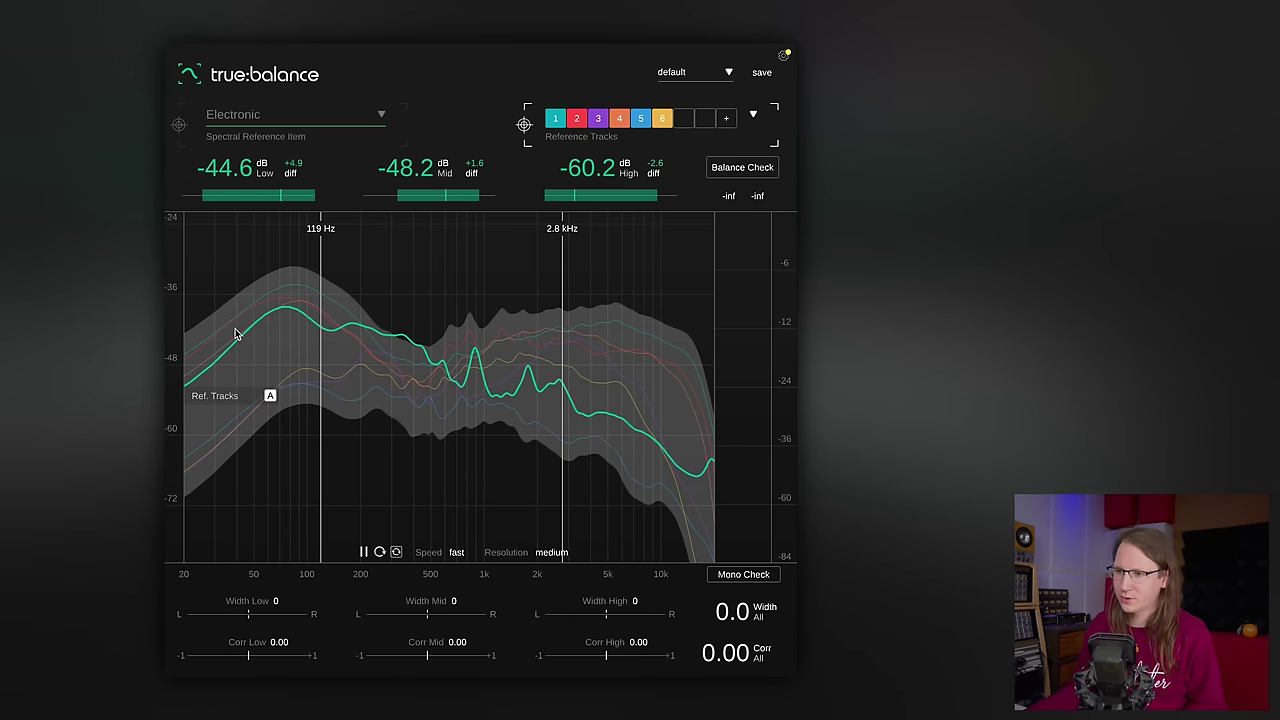
{"action": "left_click", "coordinate": [178, 124]}
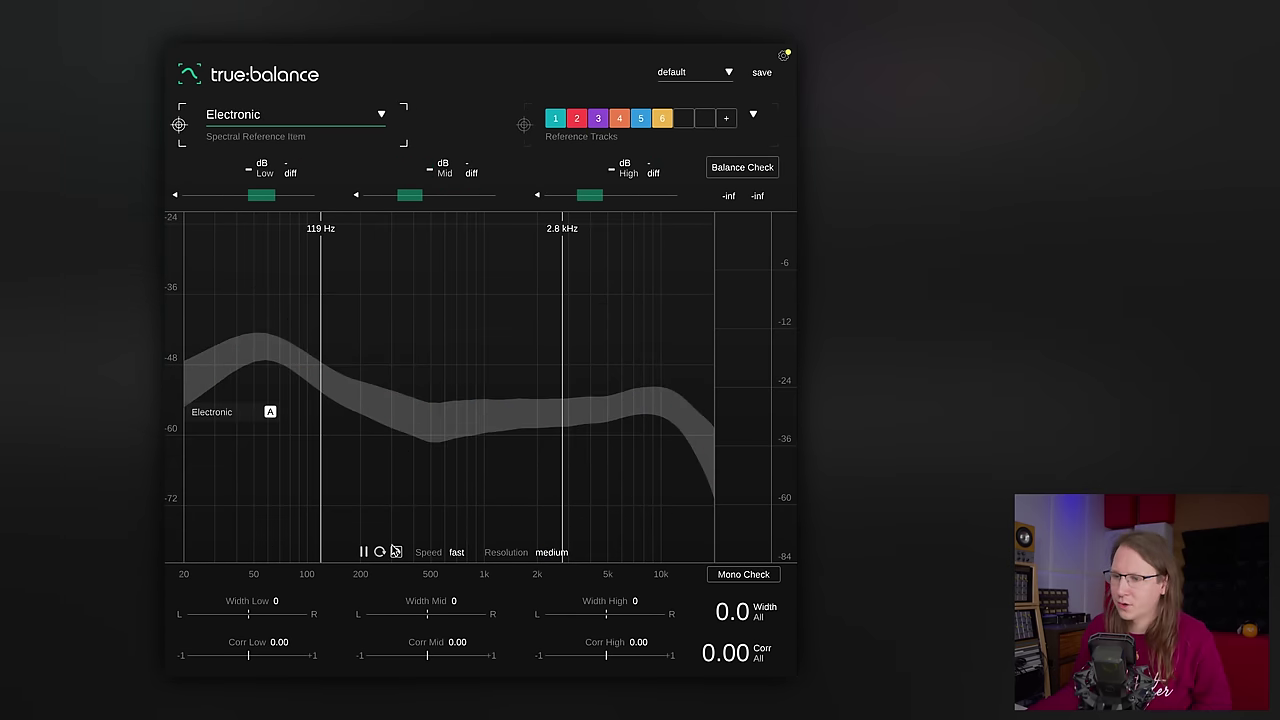
{"action": "key", "text": "space"}
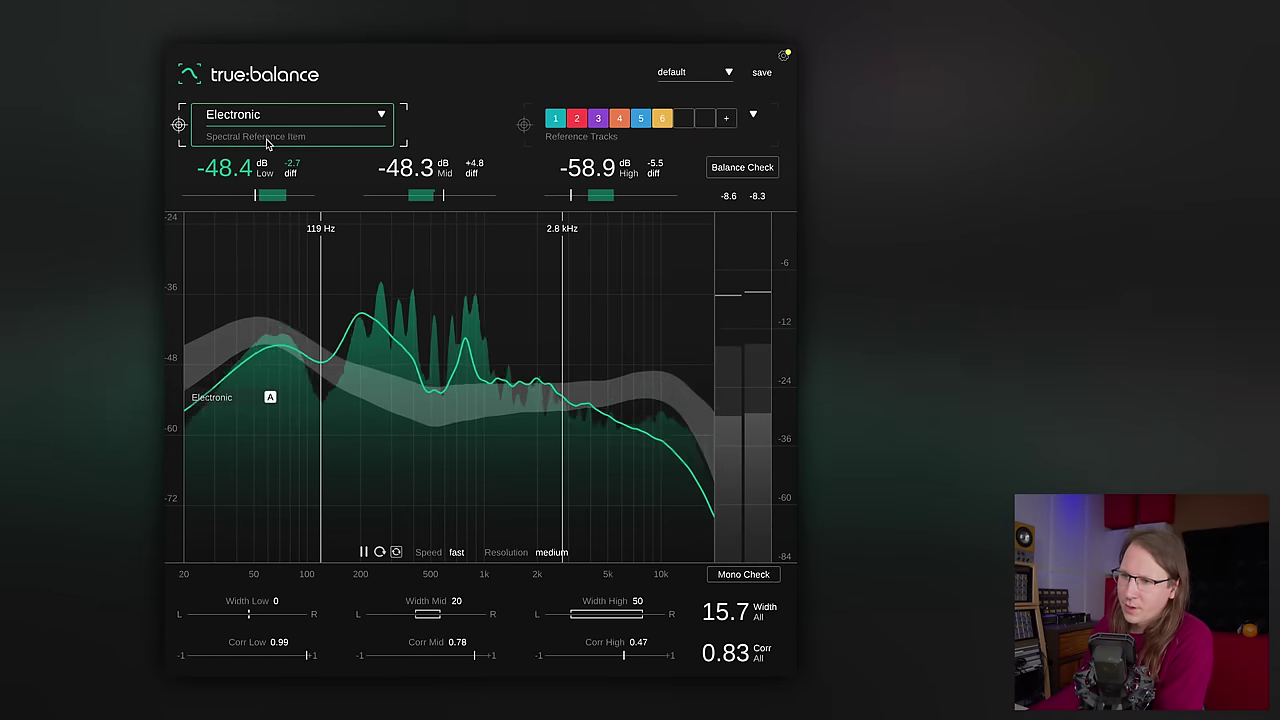
- Choose Funk as the reference genre and set the band splits to 3.8 kHz and 147 Hz
{"action": "left_click", "coordinate": [382, 116]}
{"action": "left_click", "coordinate": [218, 237]}
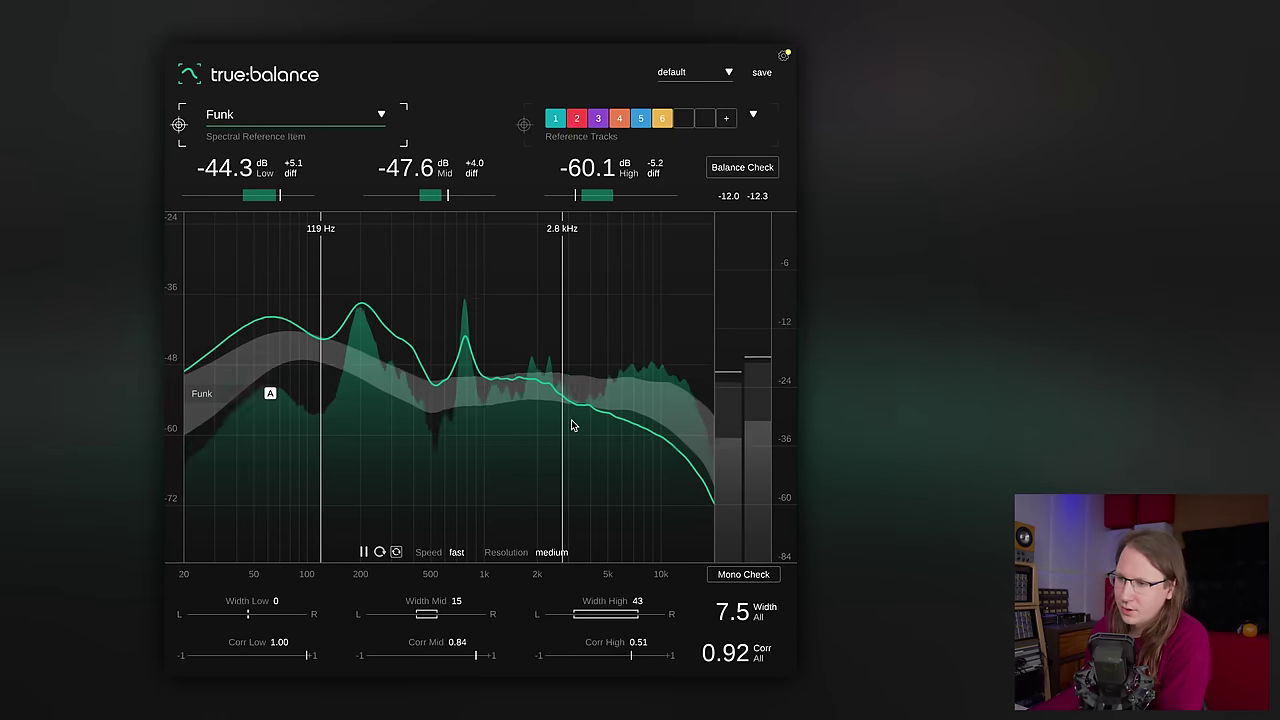
{"action": "left_click_drag", "start_coordinate": [563, 386], "coordinate": [588, 380]}
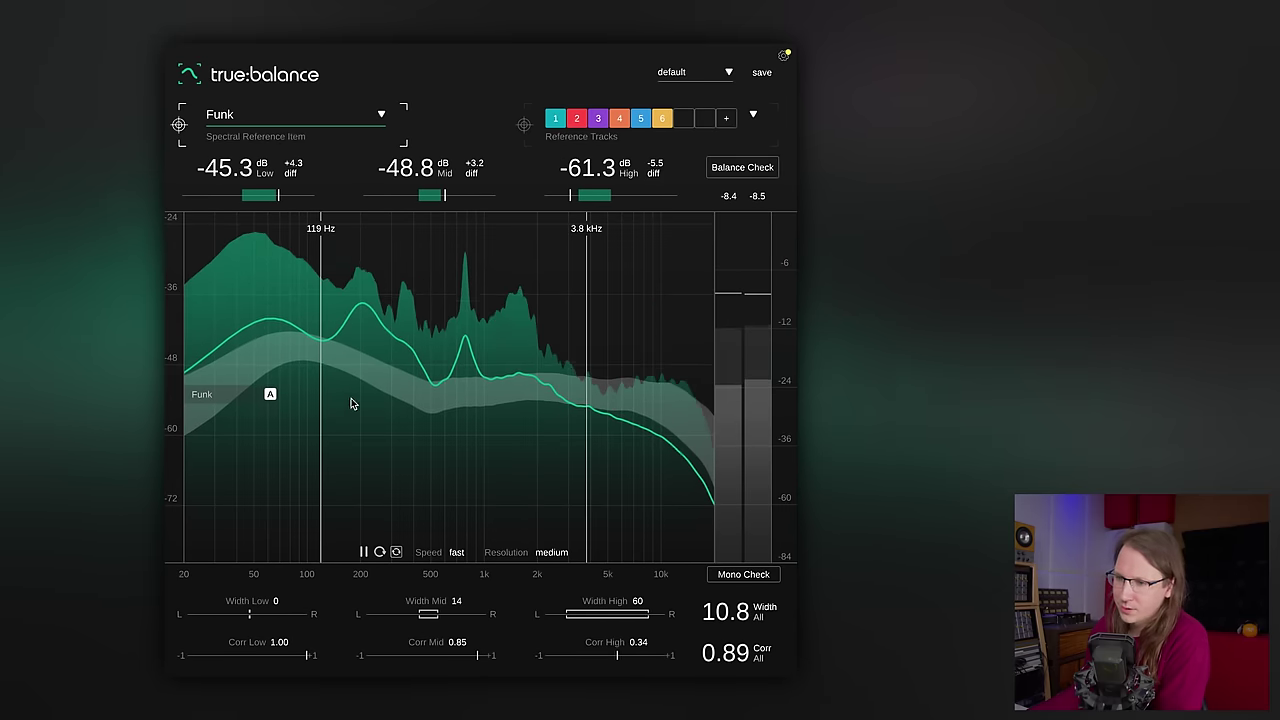
{"action": "left_click_drag", "start_coordinate": [323, 417], "coordinate": [339, 423]}
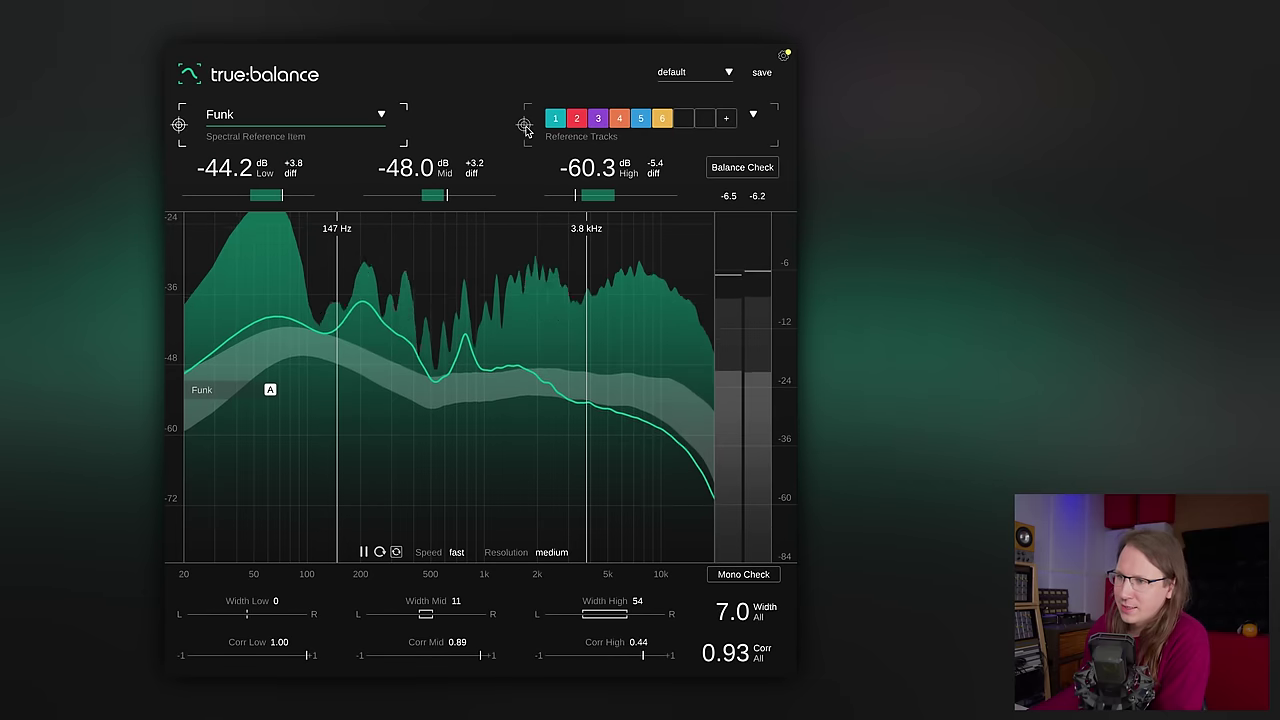
- Switch to the Reference Tracks target, exclude track 6 from the comparison, and stop playback
{"action": "left_click", "coordinate": [524, 124]}
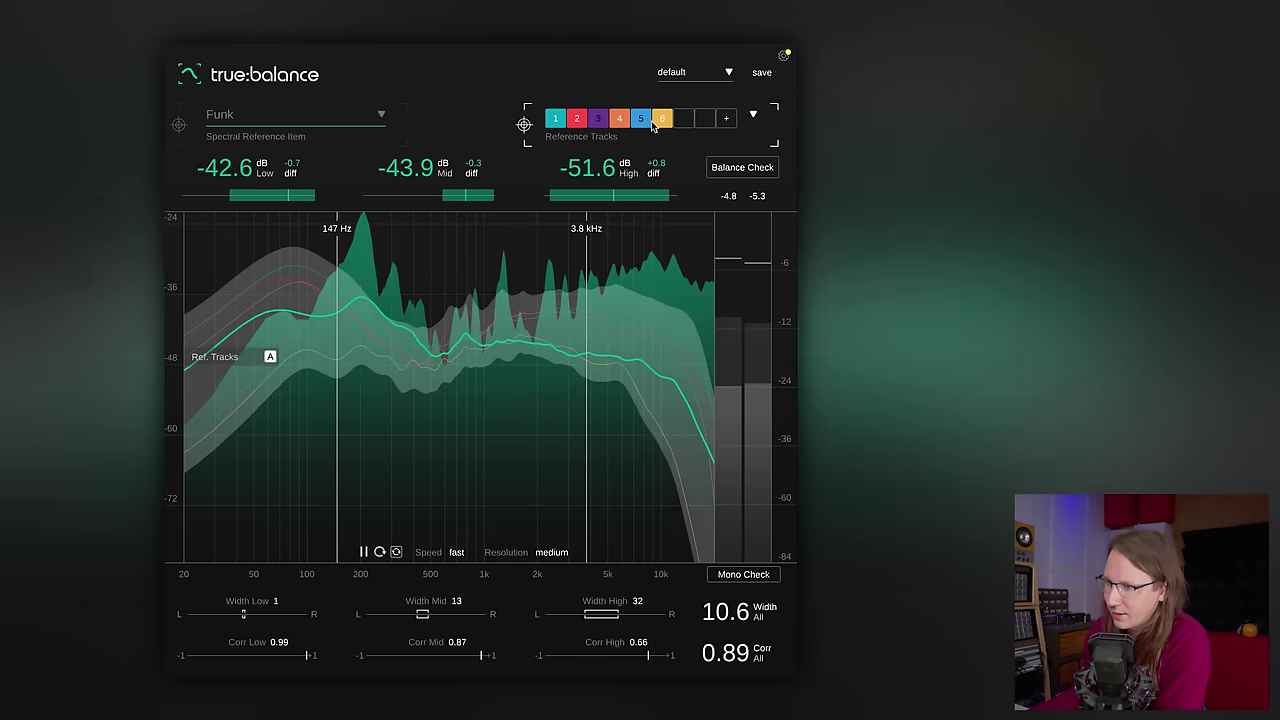
{"action": "left_click", "coordinate": [656, 119]}
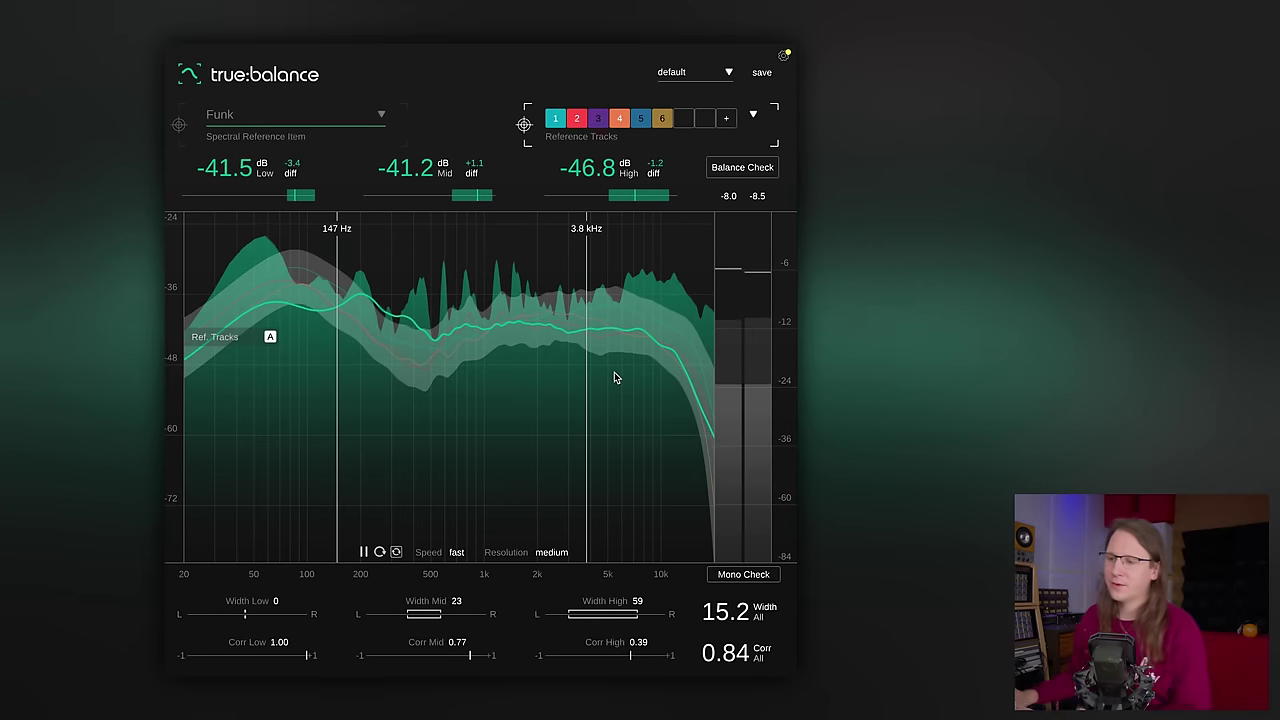
{"action": "key", "text": "space"}
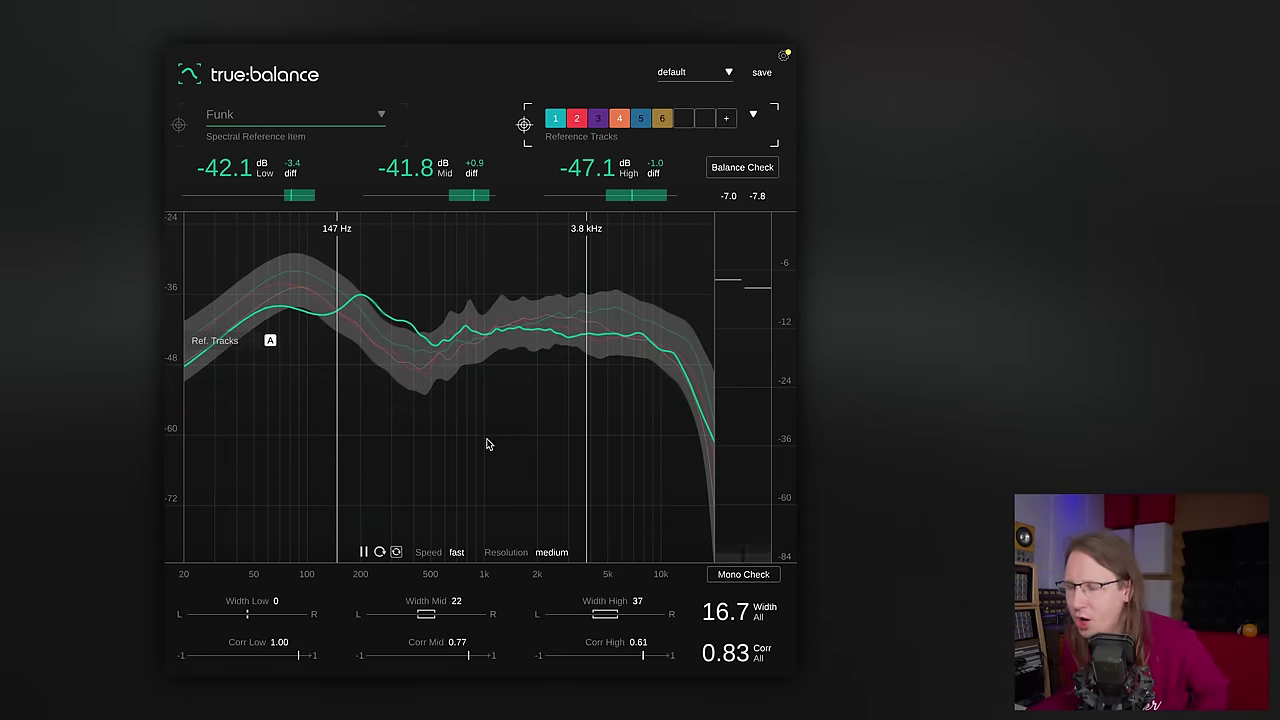